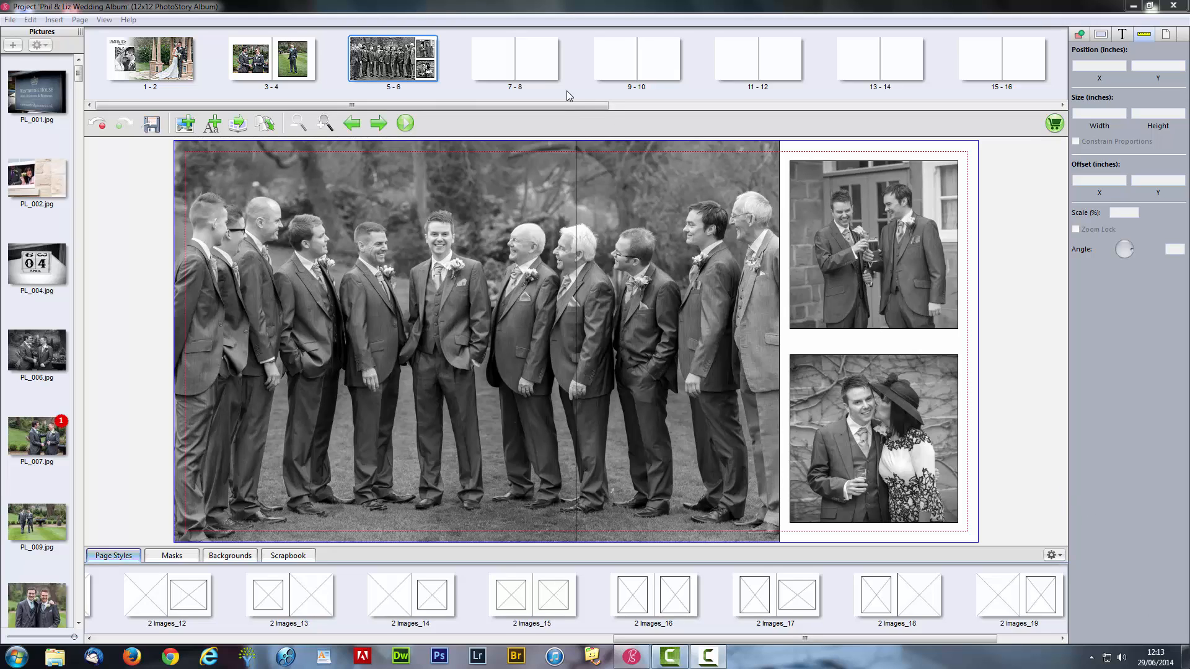
Open the spread for pages 7-8 and apply the 2 Images_17 page style from the 2 Image Templates category.
{"action": "left_click", "coordinate": [528, 61]}
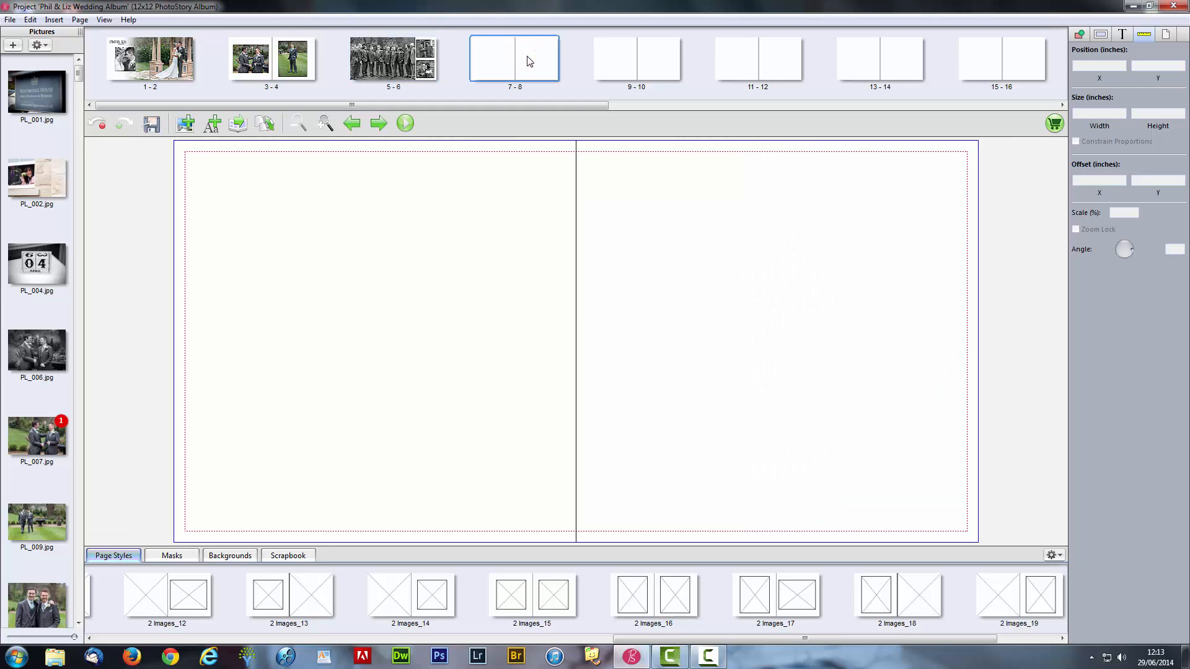
{"action": "left_click_drag", "start_coordinate": [843, 640], "coordinate": [664, 640]}
{"action": "left_click", "coordinate": [1052, 556]}
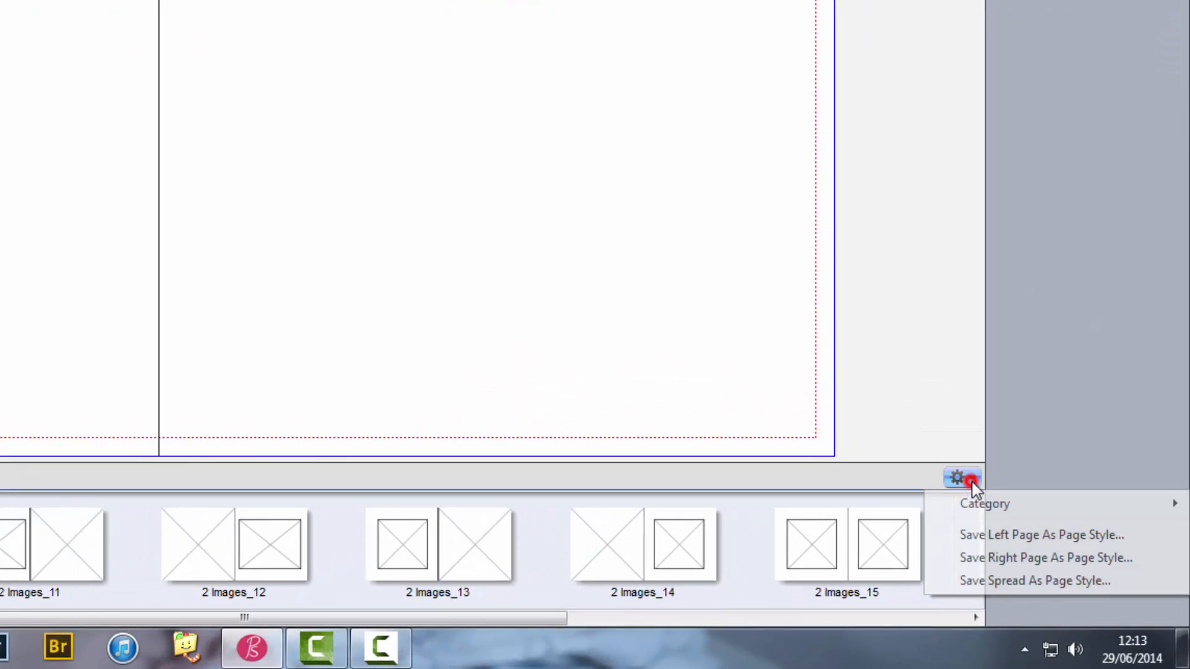
{"action": "mouse_move", "coordinate": [988, 507]}
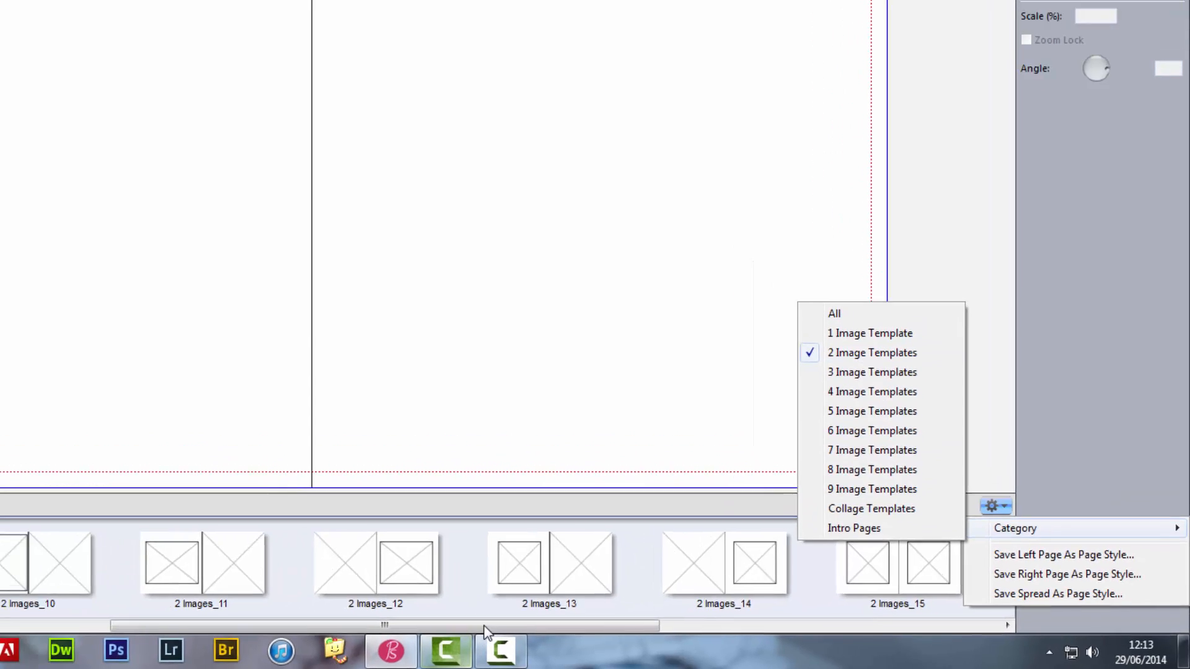
{"action": "left_click_drag", "start_coordinate": [483, 627], "coordinate": [712, 663]}
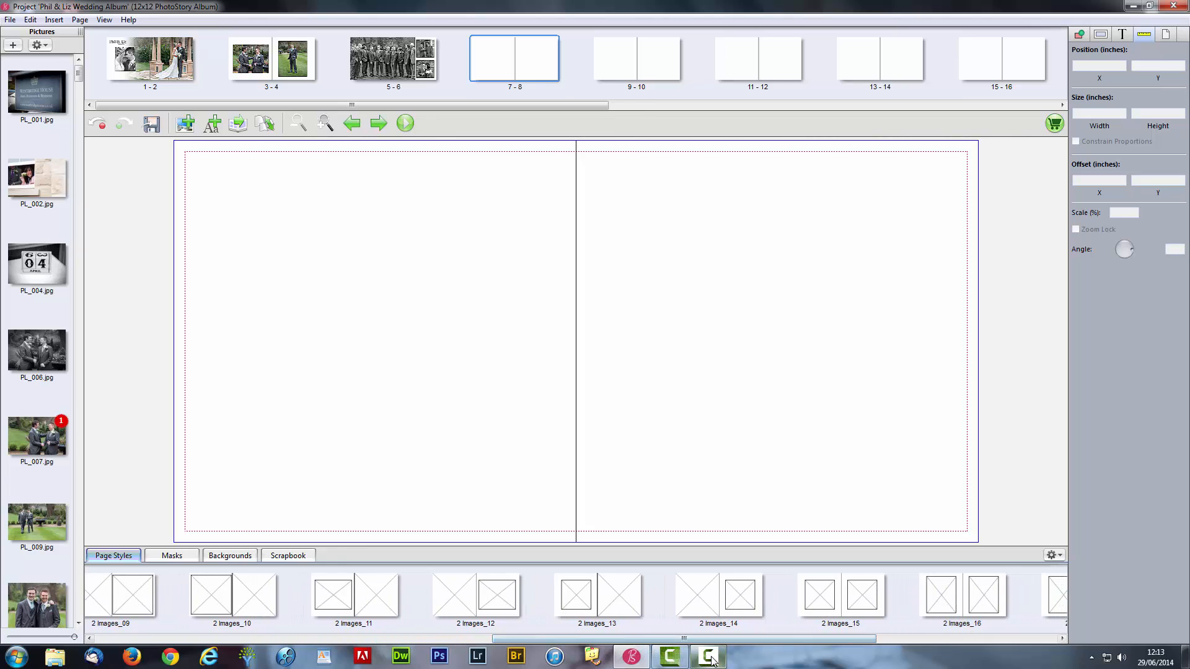
{"action": "mouse_move", "coordinate": [710, 662]}
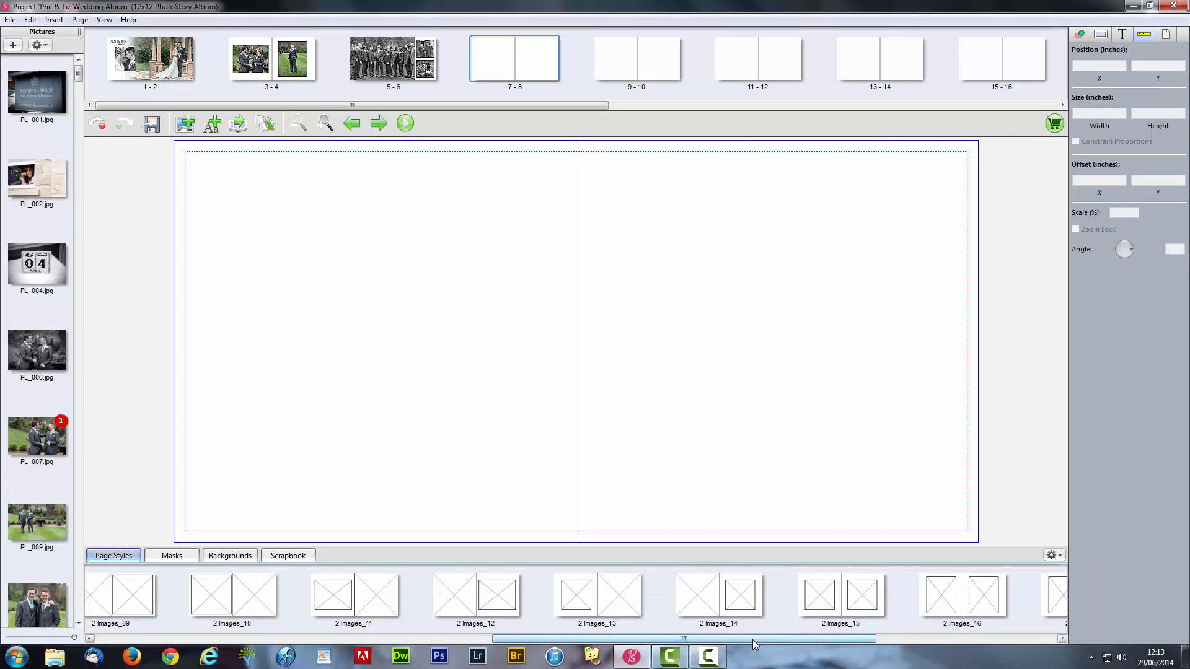
{"action": "left_click_drag", "start_coordinate": [756, 639], "coordinate": [840, 646]}
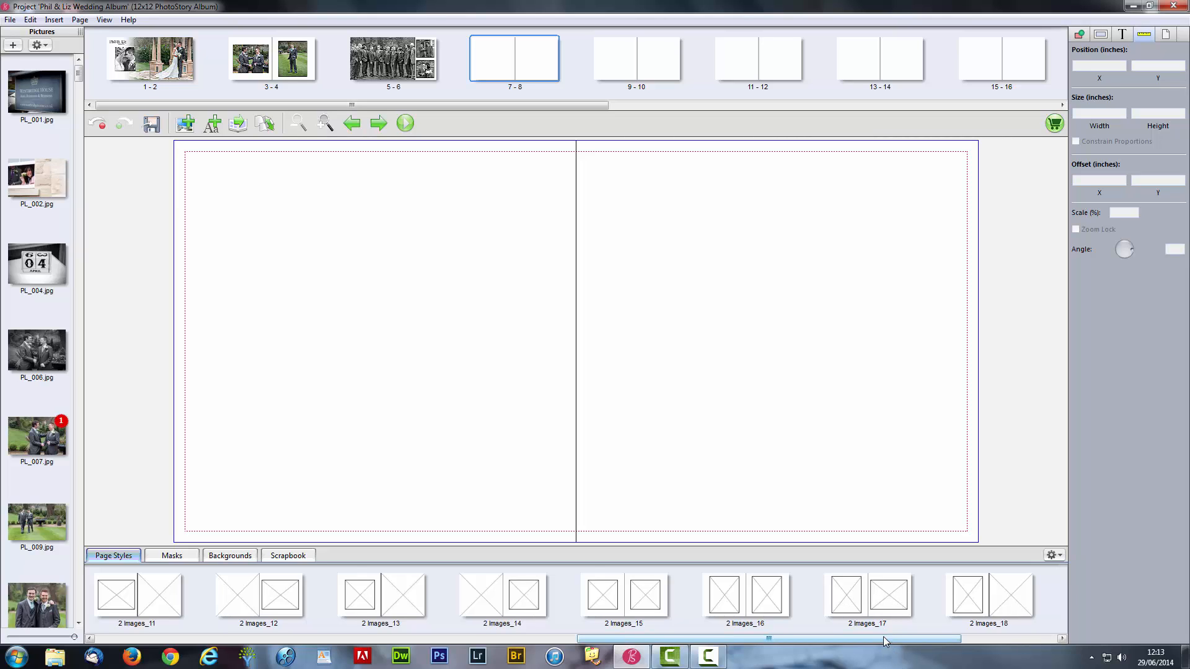
{"action": "left_click_drag", "start_coordinate": [887, 641], "coordinate": [960, 650]}
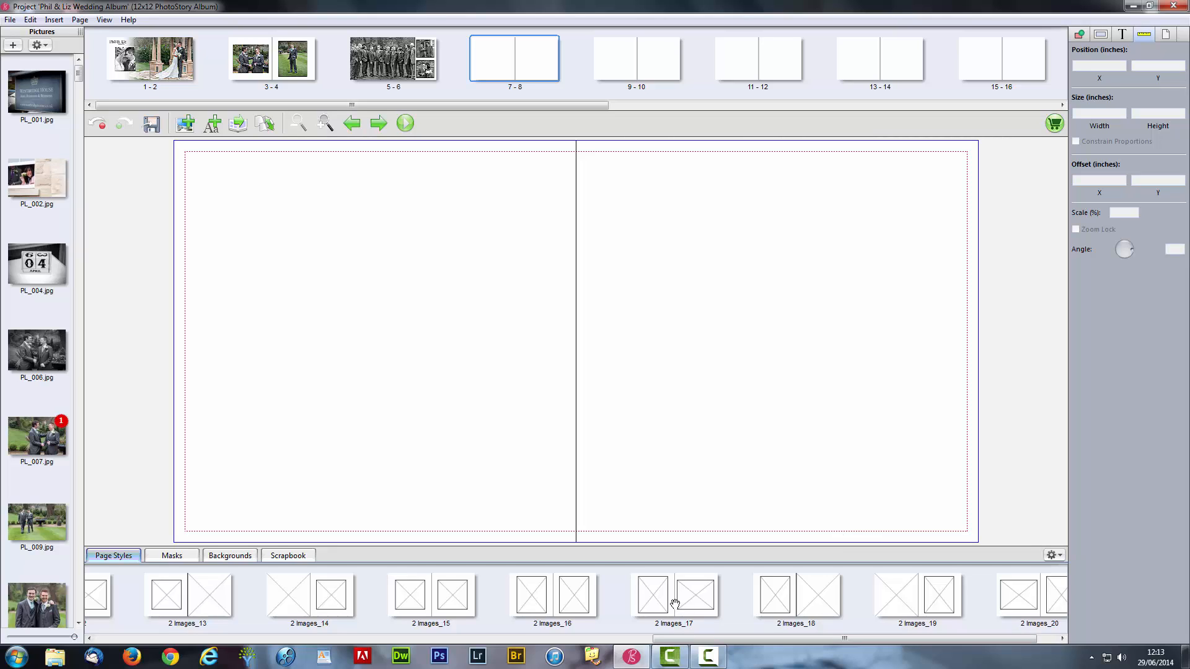
{"action": "left_click_drag", "start_coordinate": [676, 602], "coordinate": [603, 367]}
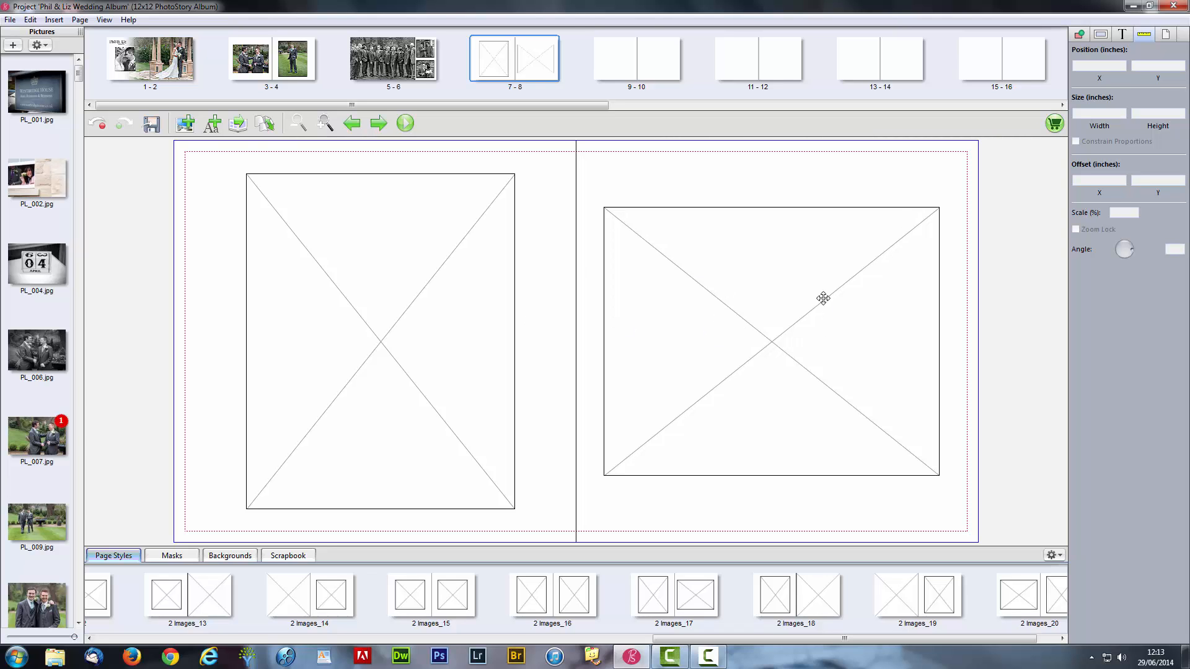
Set the right page's landscape picture box to 9 inches wide and 7 inches high.
{"action": "left_click", "coordinate": [794, 299]}
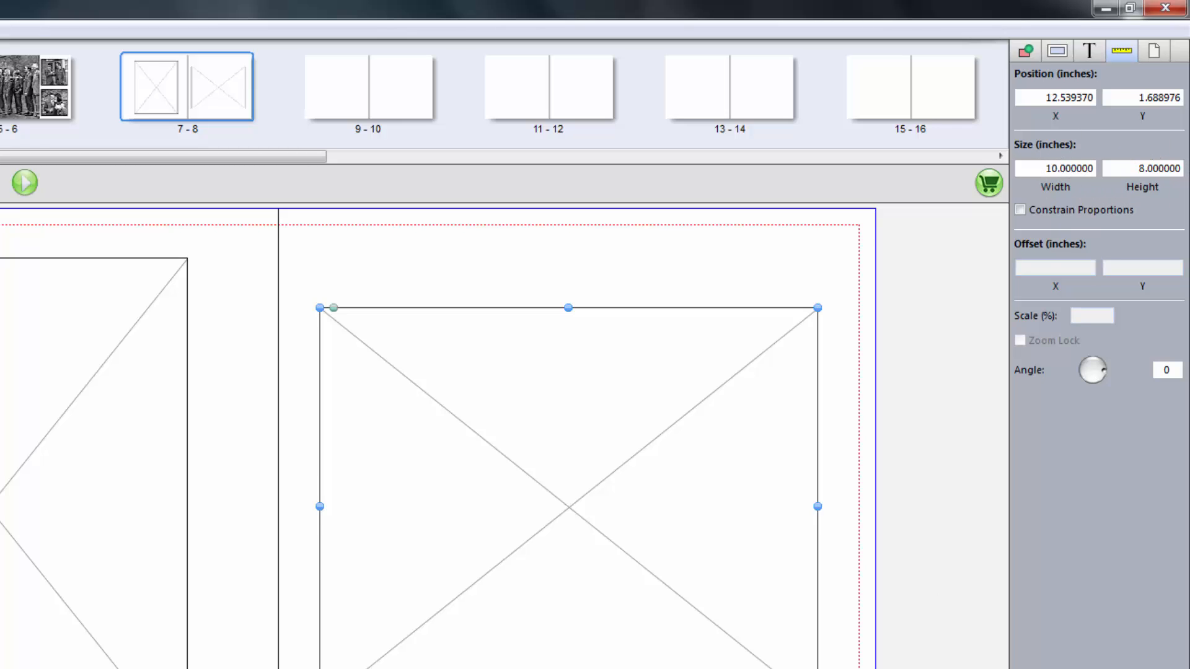
{"action": "left_click", "coordinate": [1039, 168]}
{"action": "left_click_drag", "start_coordinate": [1094, 168], "coordinate": [1034, 168]}
{"action": "type", "text": "9"}
{"action": "key", "text": "Tab"}
{"action": "type", "text": "7"}
{"action": "key", "text": "Tab"}
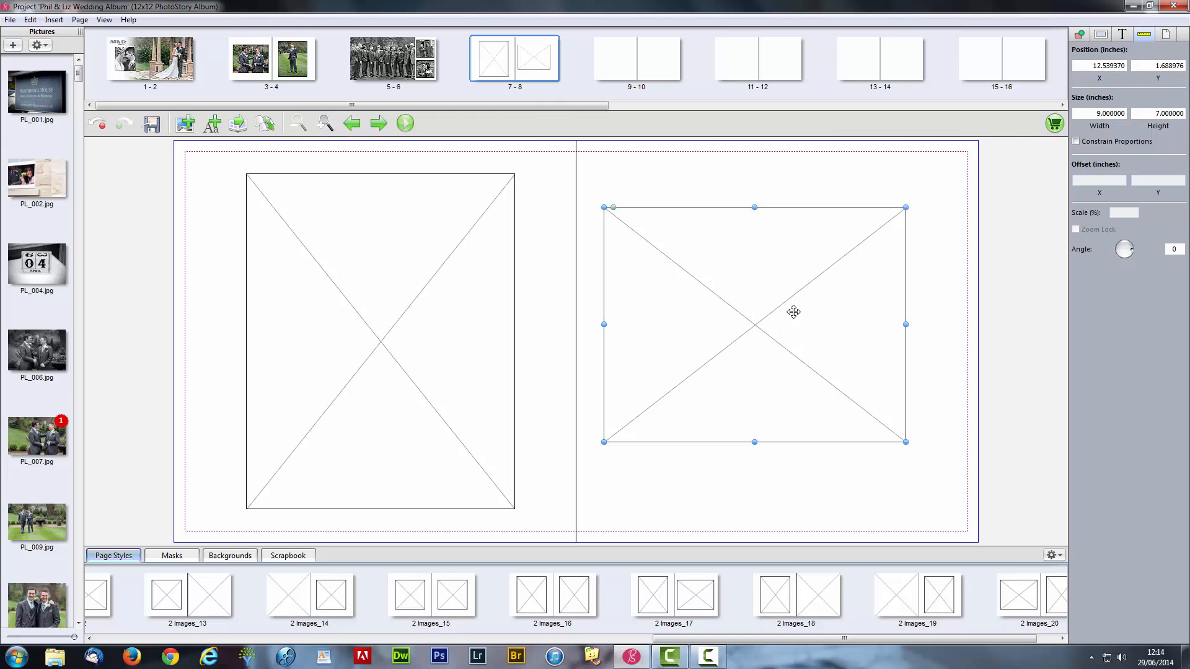
Align the right page's picture box to the vertical and horizontal page centre.
{"action": "right_click", "coordinate": [746, 270]}
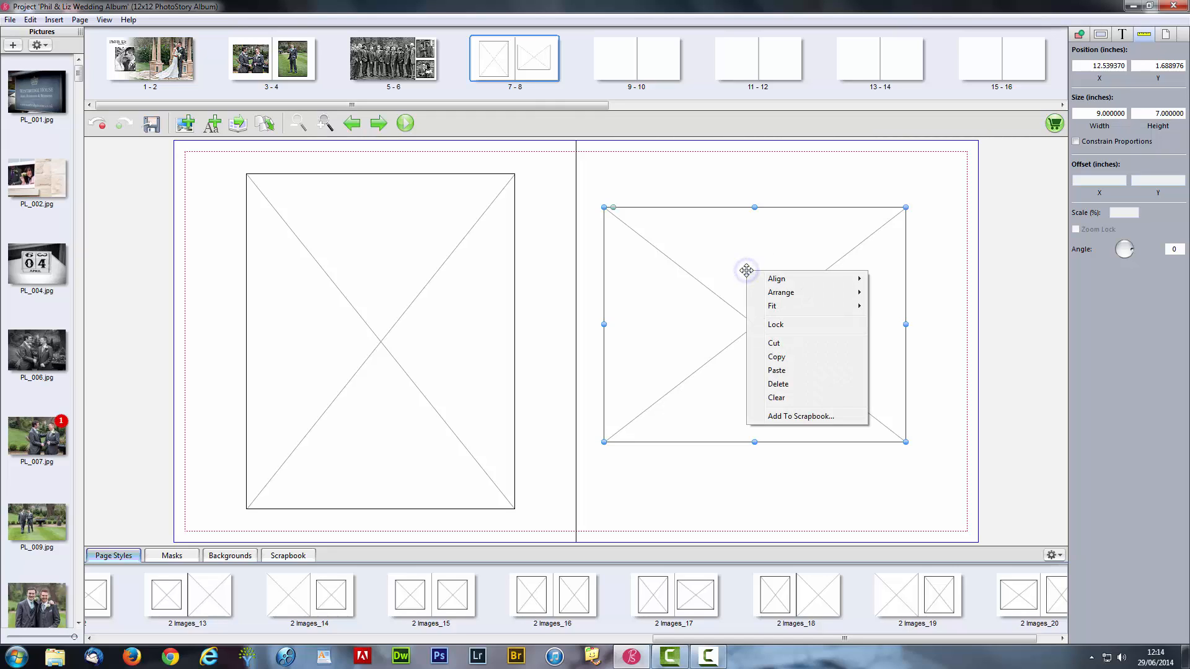
{"action": "mouse_move", "coordinate": [794, 280]}
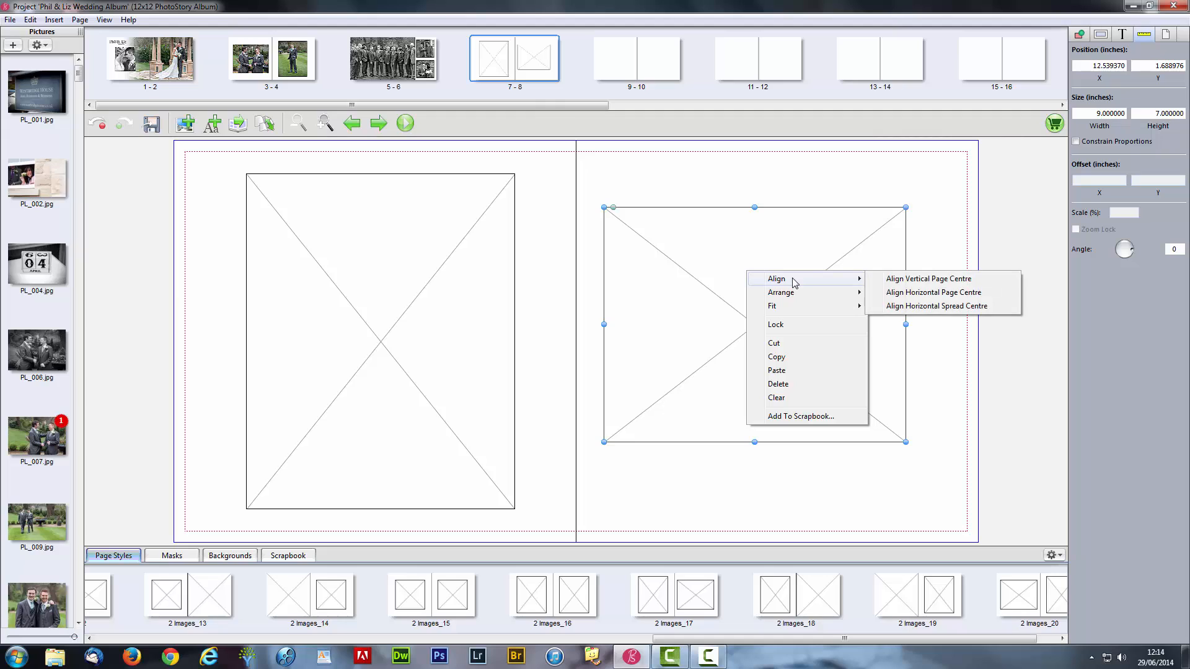
{"action": "left_click", "coordinate": [928, 283]}
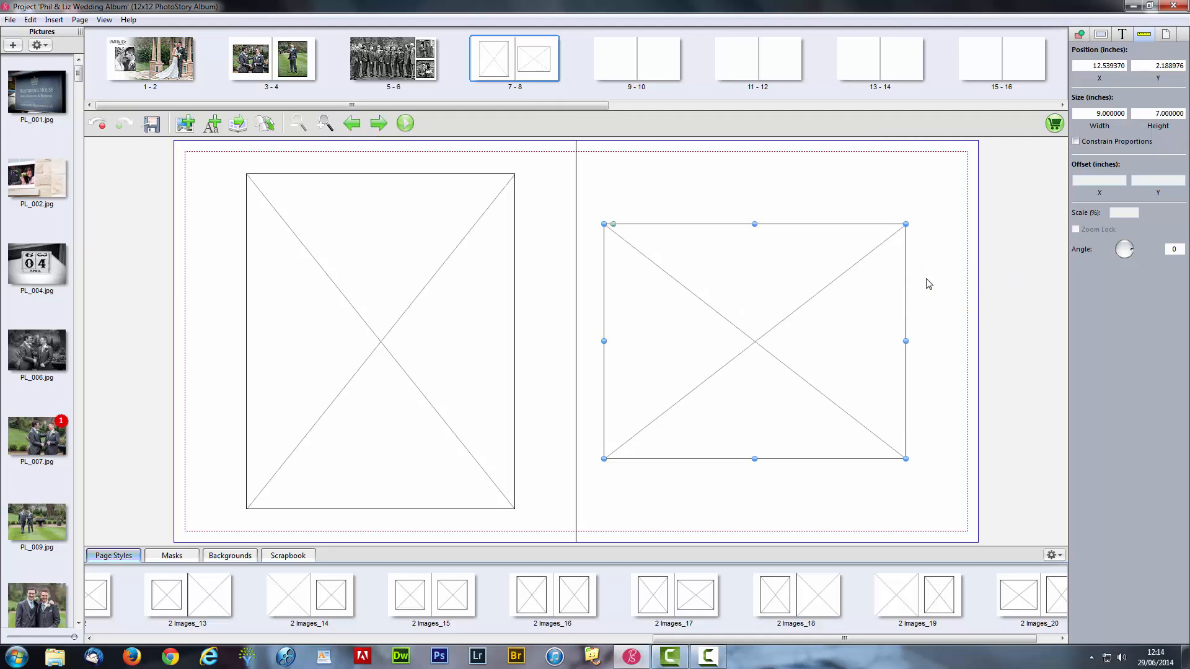
{"action": "right_click", "coordinate": [744, 295]}
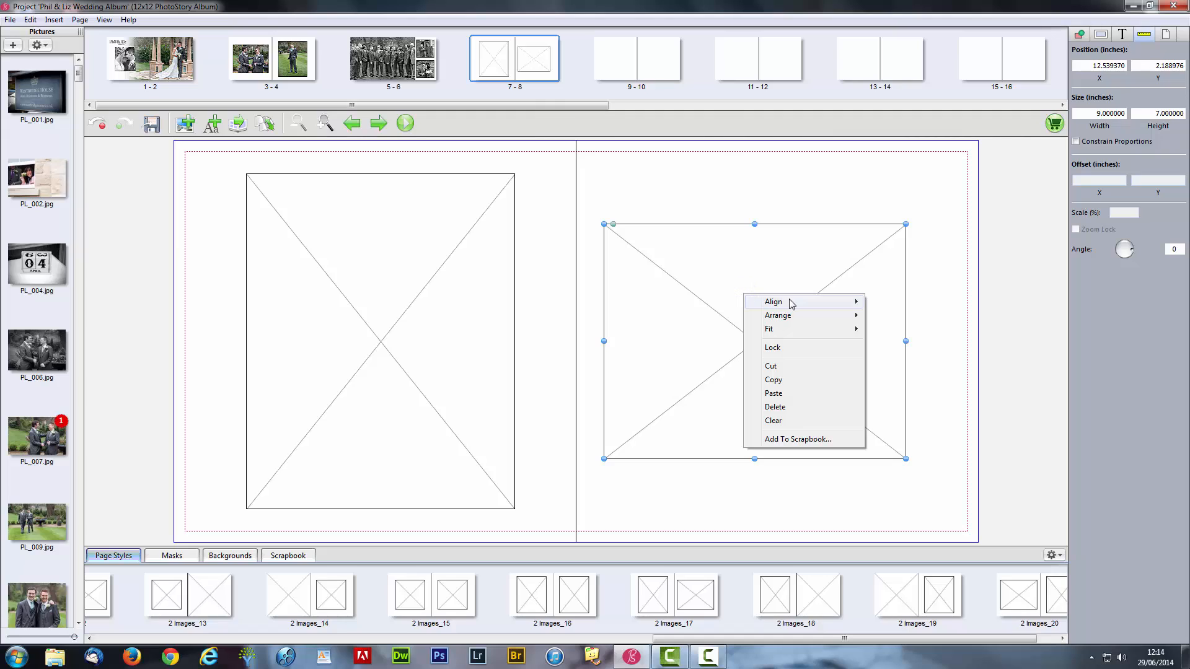
{"action": "mouse_move", "coordinate": [783, 303]}
{"action": "left_click", "coordinate": [911, 315]}
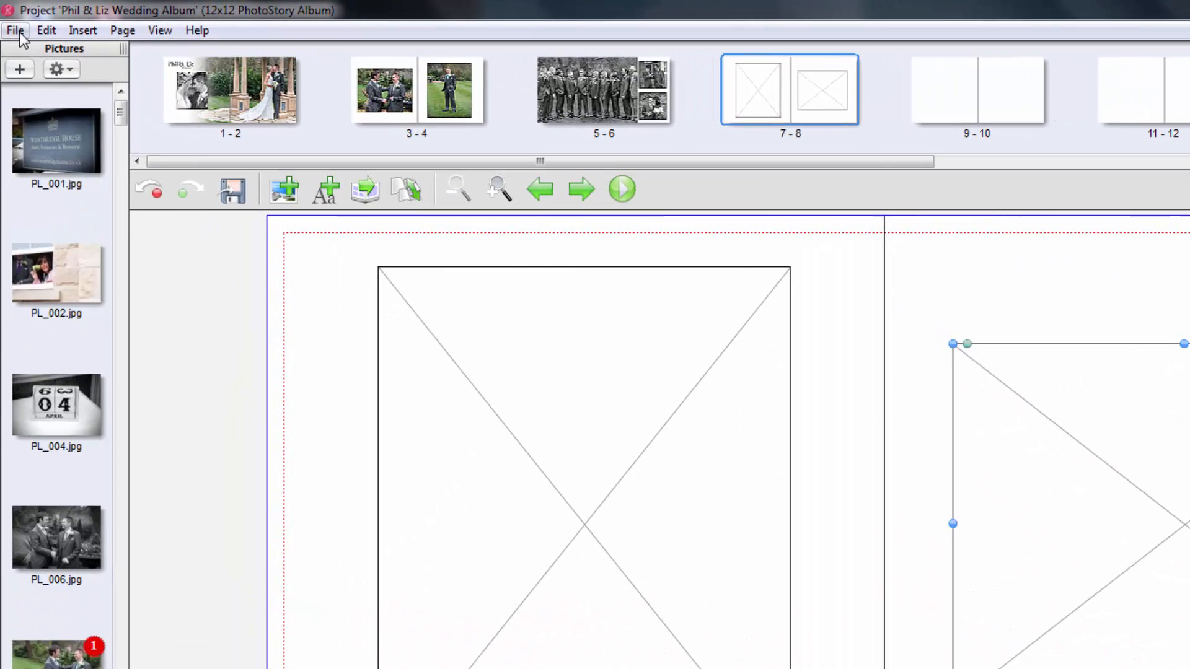
Check the available measurement units in the preferences and keep them on Inches.
{"action": "left_click", "coordinate": [10, 20]}
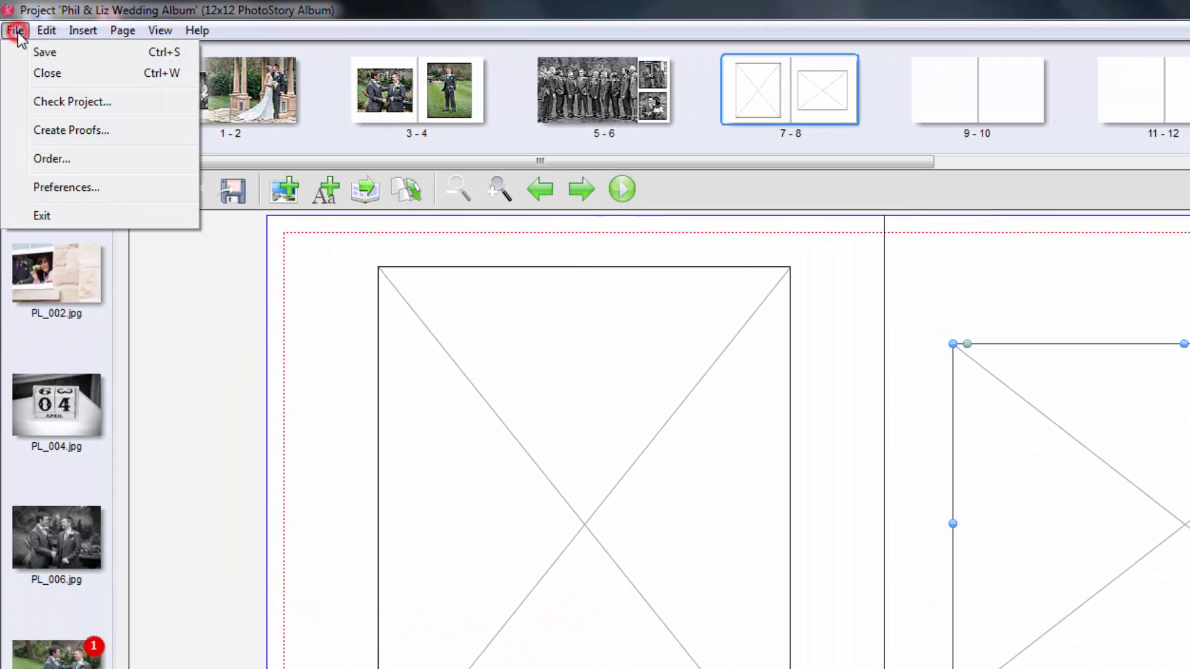
{"action": "left_click", "coordinate": [67, 187]}
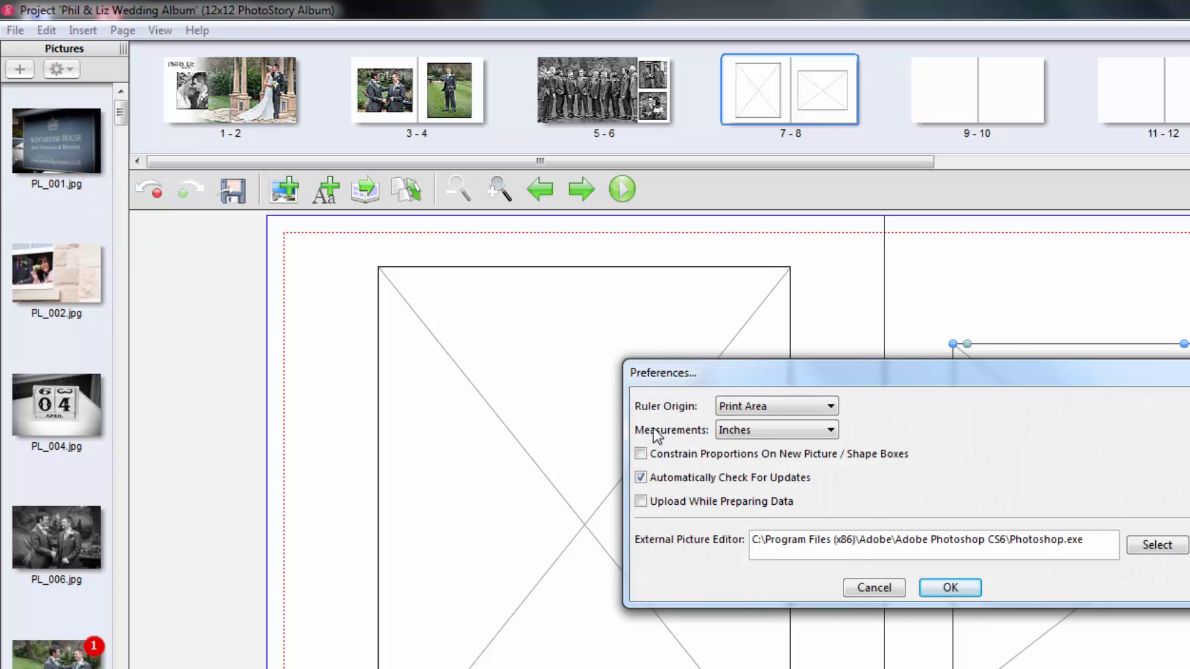
{"action": "left_click", "coordinate": [752, 433]}
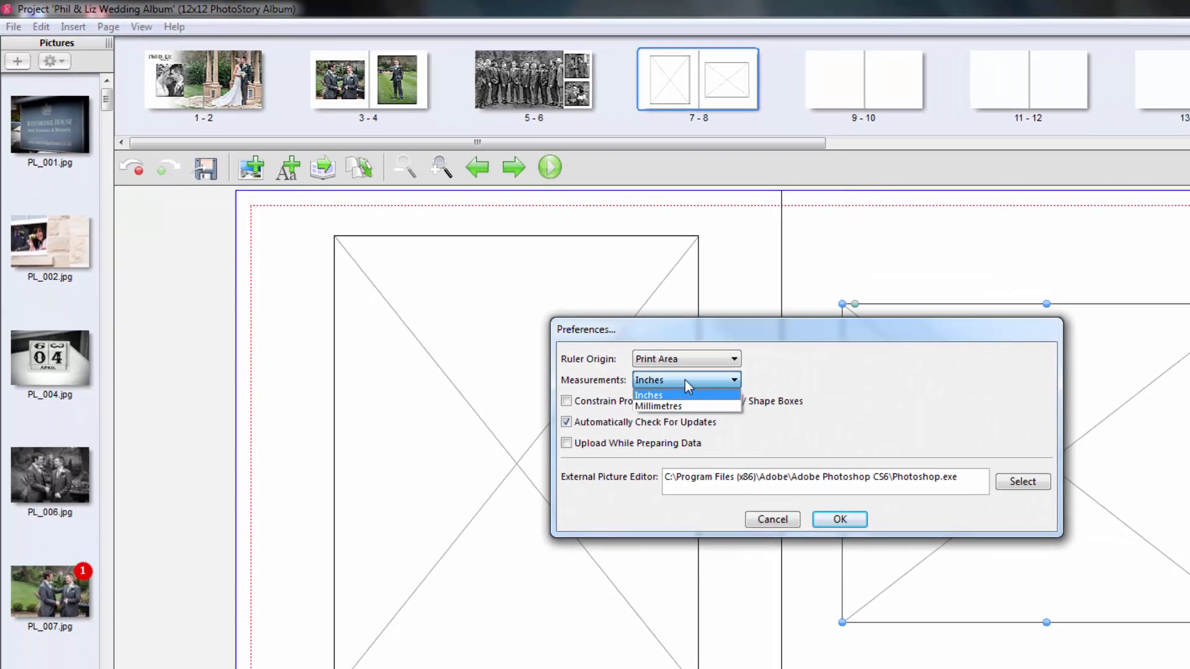
{"action": "left_click", "coordinate": [753, 447]}
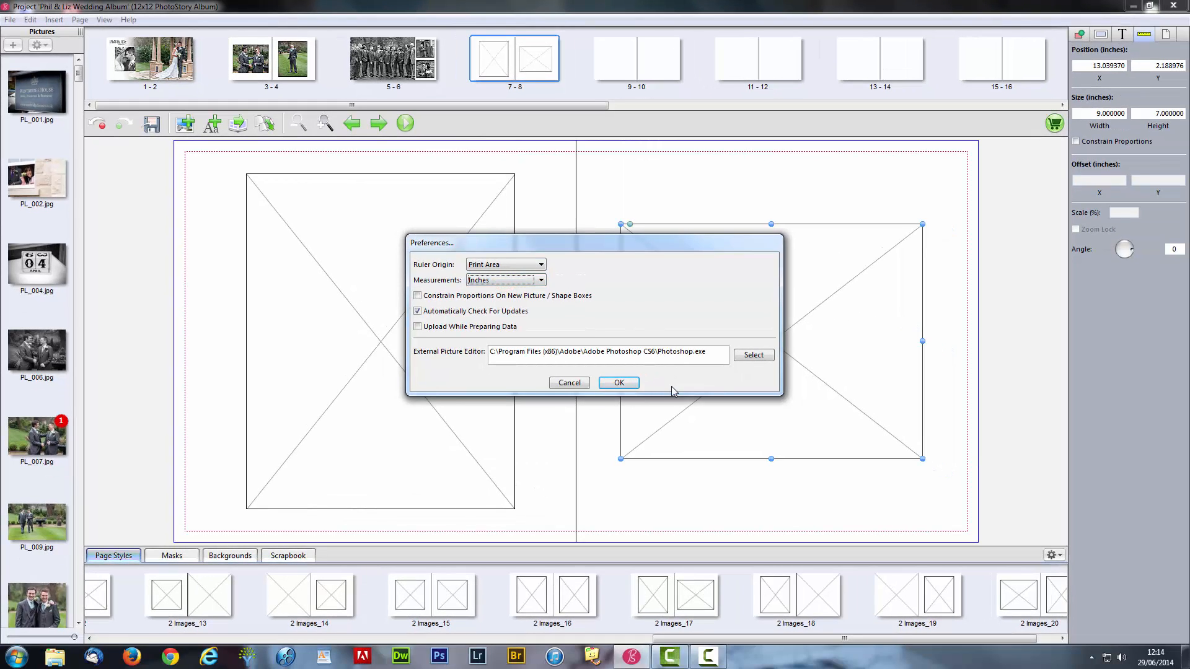
{"action": "left_click", "coordinate": [626, 385]}
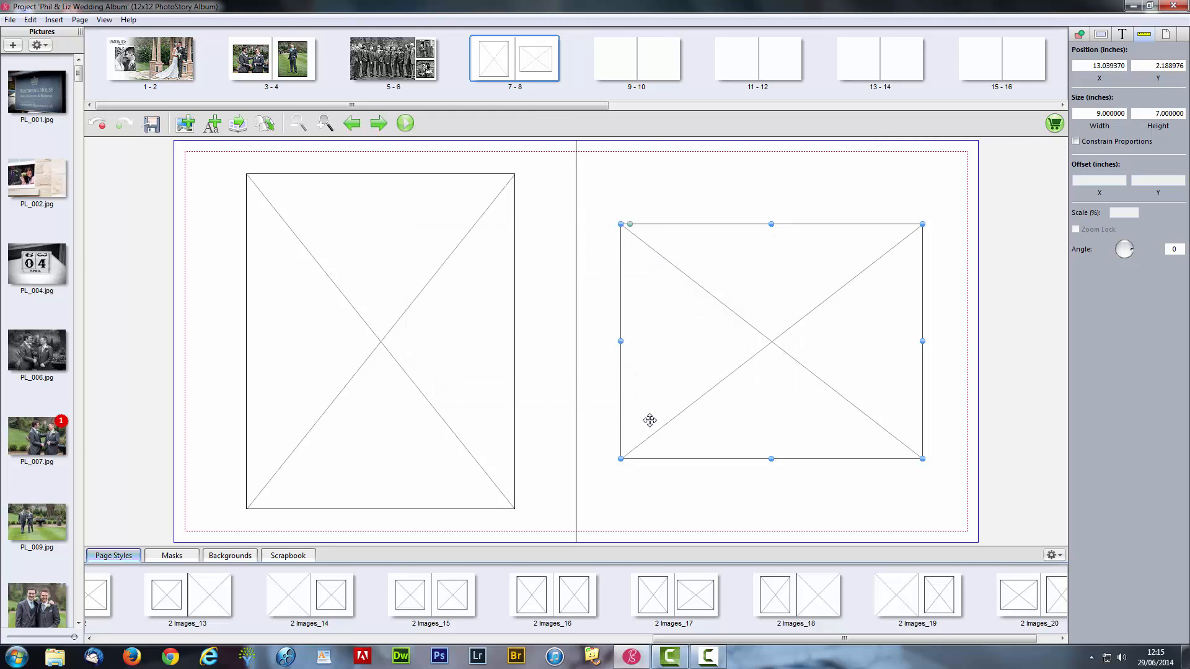
Undo the centring and both size changes of the right page's picture box.
{"action": "left_click", "coordinate": [96, 124]}
{"action": "left_click", "coordinate": [96, 124]}
{"action": "left_click", "coordinate": [96, 124]}
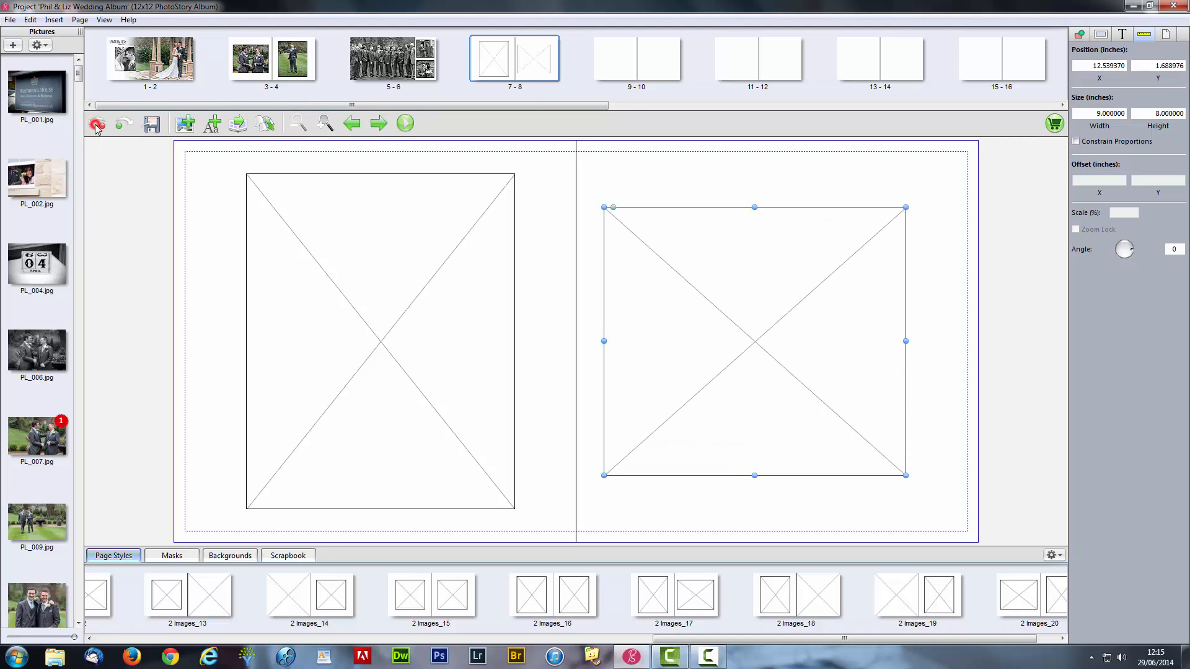
{"action": "left_click", "coordinate": [96, 125]}
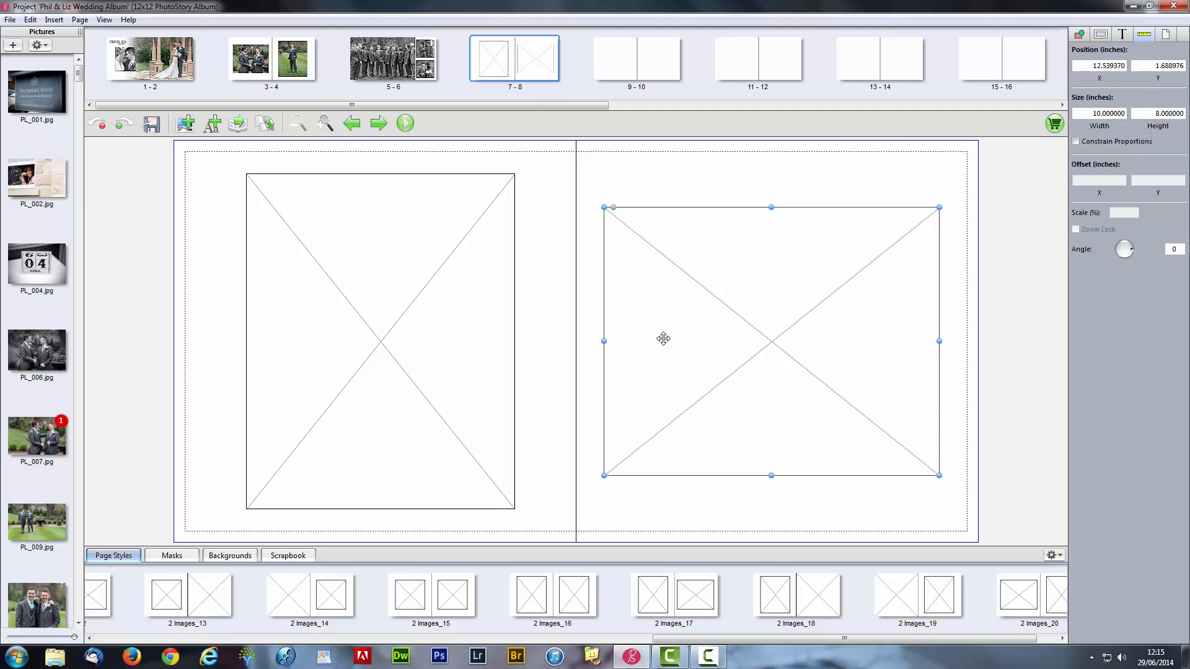
Cut the portrait box from the left page and replace it with a copy of the right page's landscape box.
{"action": "right_click", "coordinate": [365, 229]}
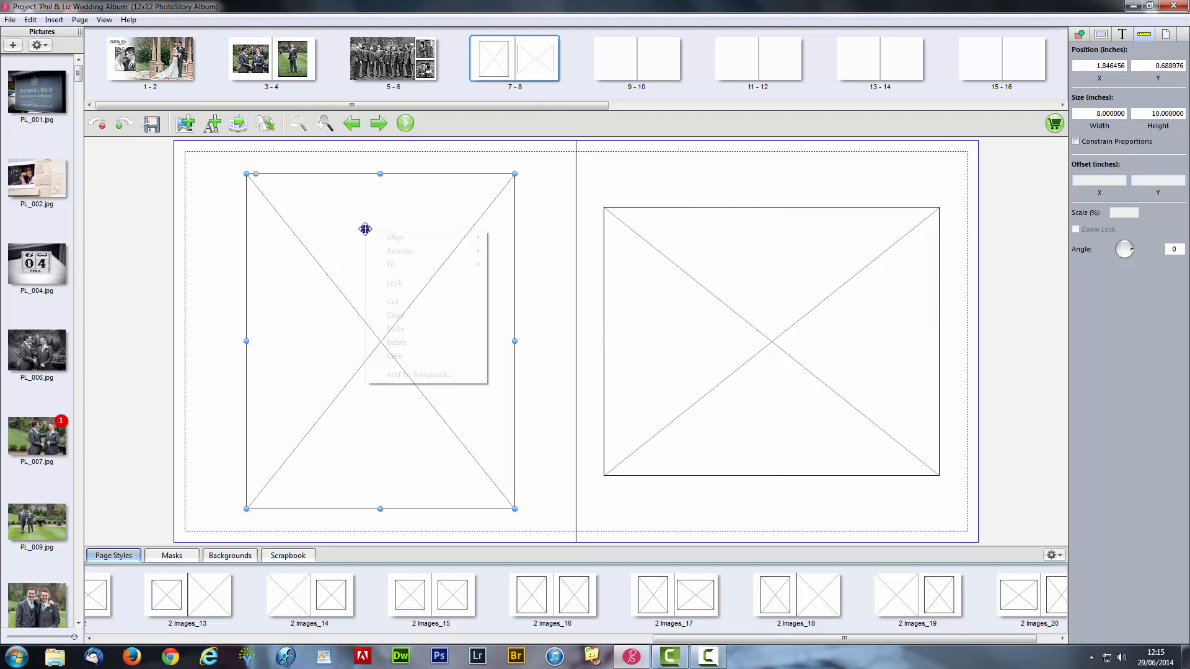
{"action": "left_click", "coordinate": [410, 303]}
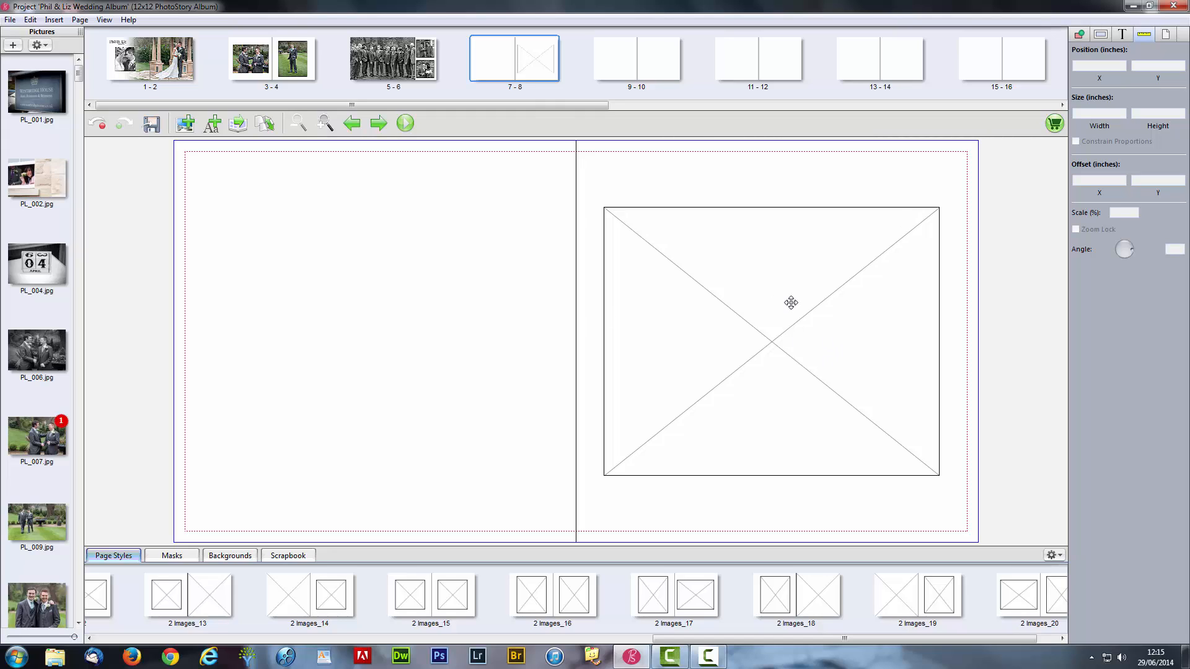
{"action": "right_click", "coordinate": [765, 291]}
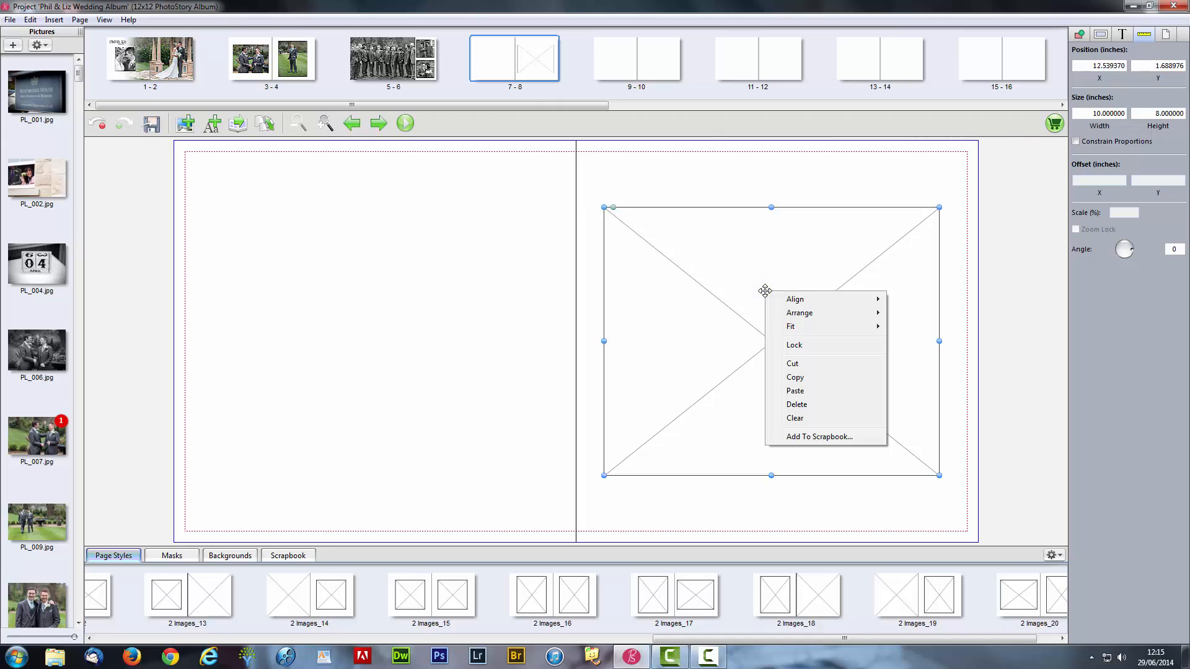
{"action": "left_click", "coordinate": [826, 378]}
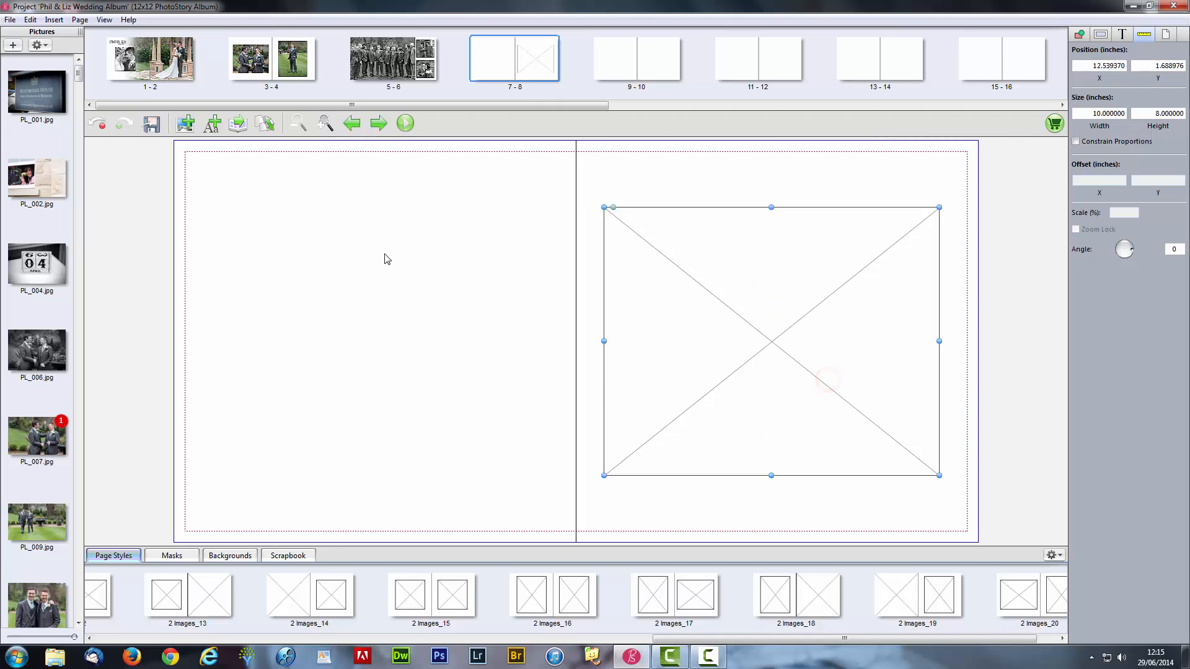
{"action": "right_click", "coordinate": [323, 254]}
{"action": "left_click", "coordinate": [365, 262]}
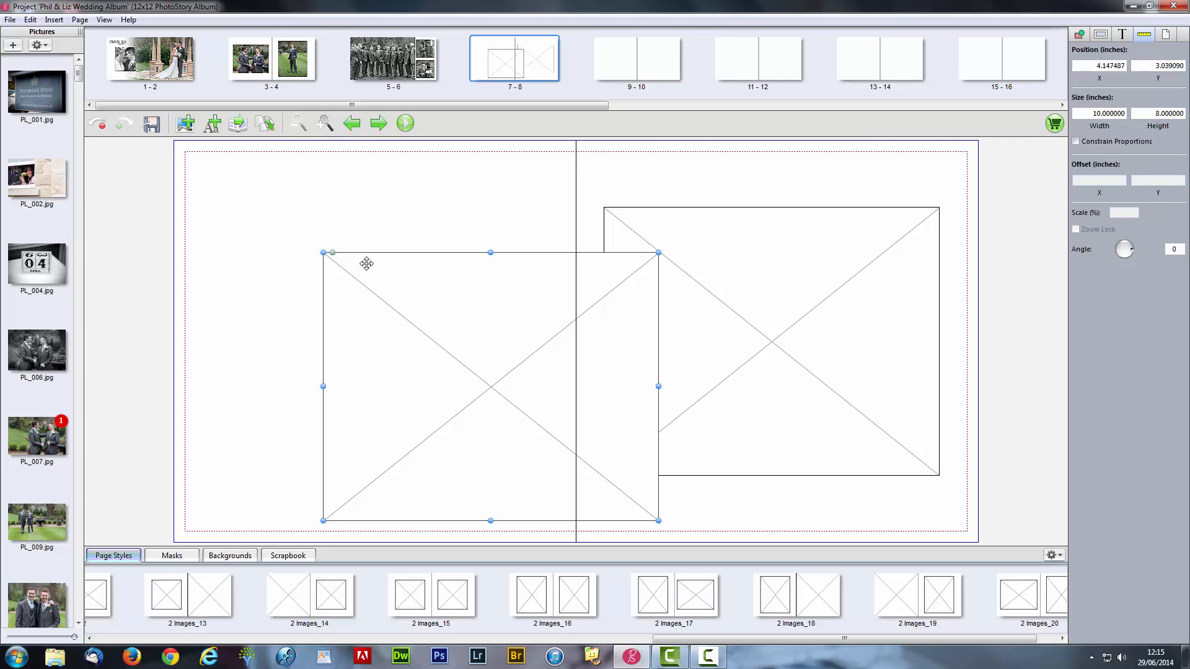
{"action": "left_click_drag", "start_coordinate": [488, 337], "coordinate": [376, 295]}
Align the left page's landscape box to the vertical and horizontal page centre.
{"action": "right_click", "coordinate": [385, 279]}
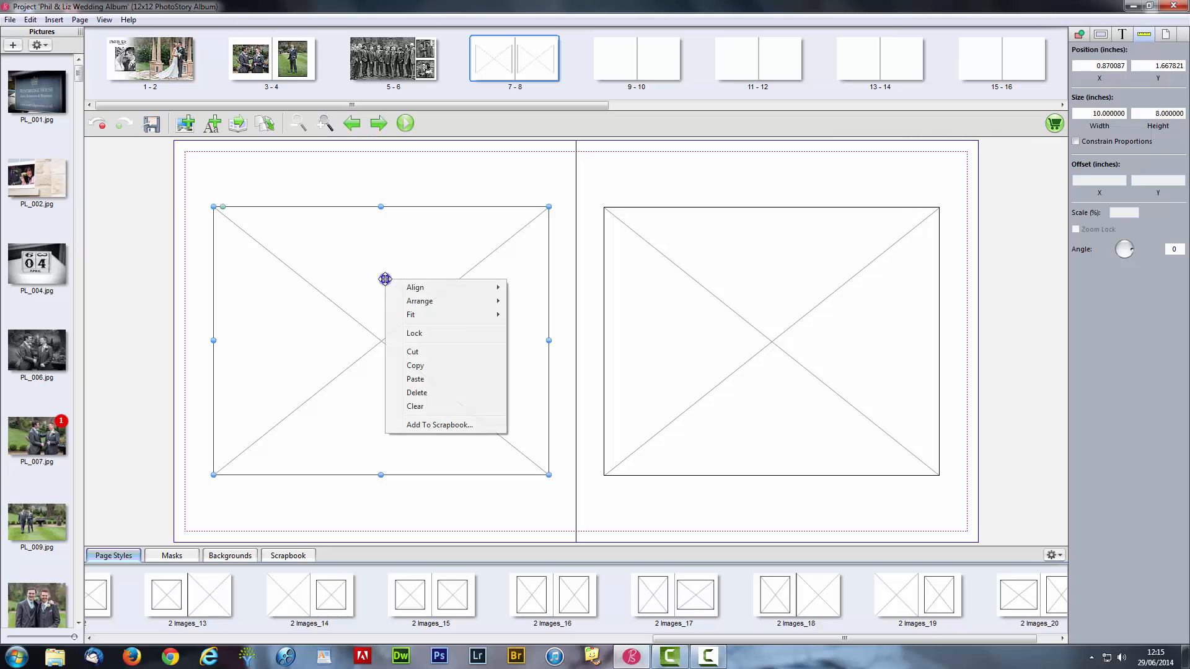
{"action": "mouse_move", "coordinate": [452, 287]}
{"action": "left_click", "coordinate": [539, 287]}
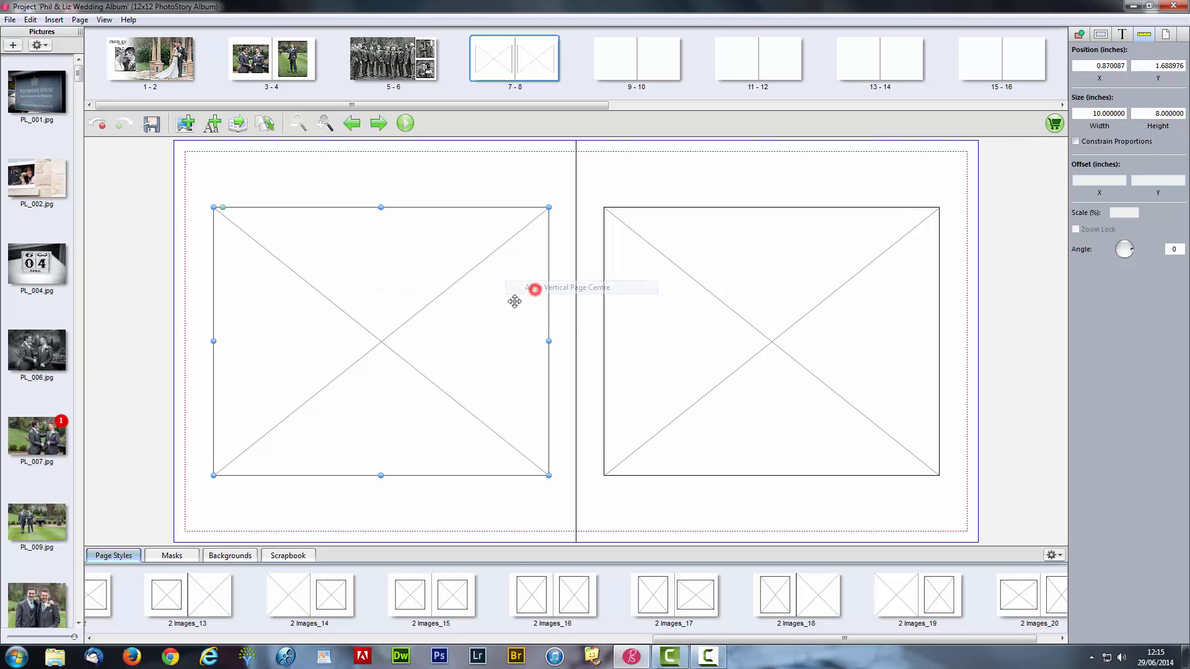
{"action": "right_click", "coordinate": [391, 276]}
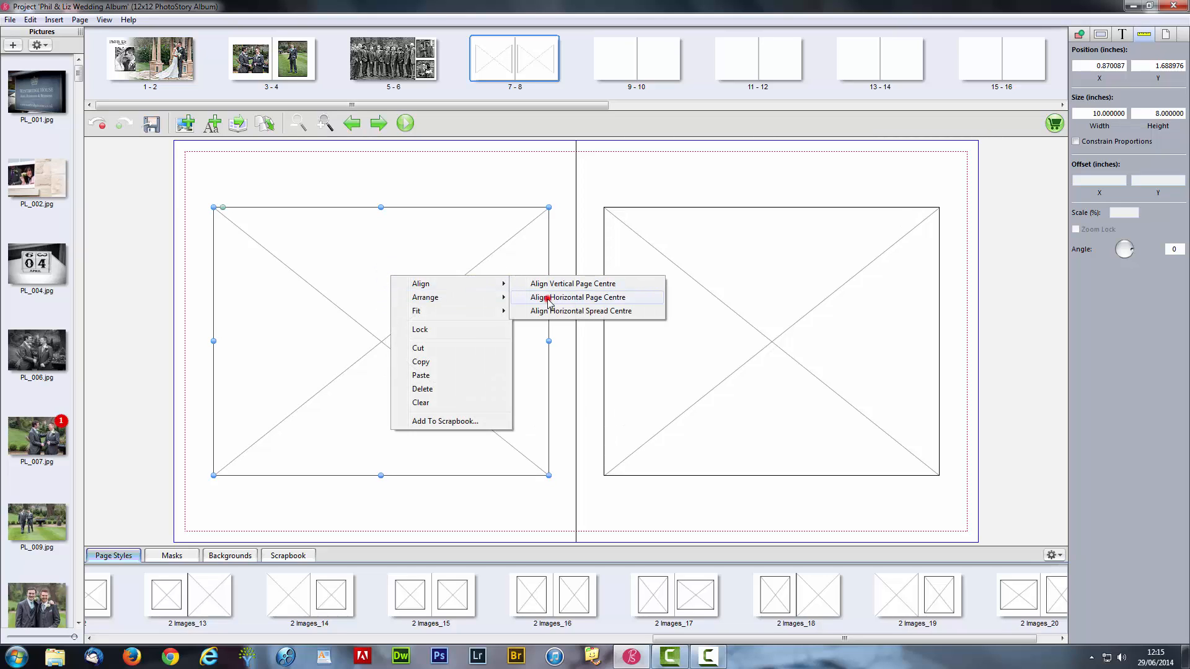
{"action": "left_click", "coordinate": [548, 298]}
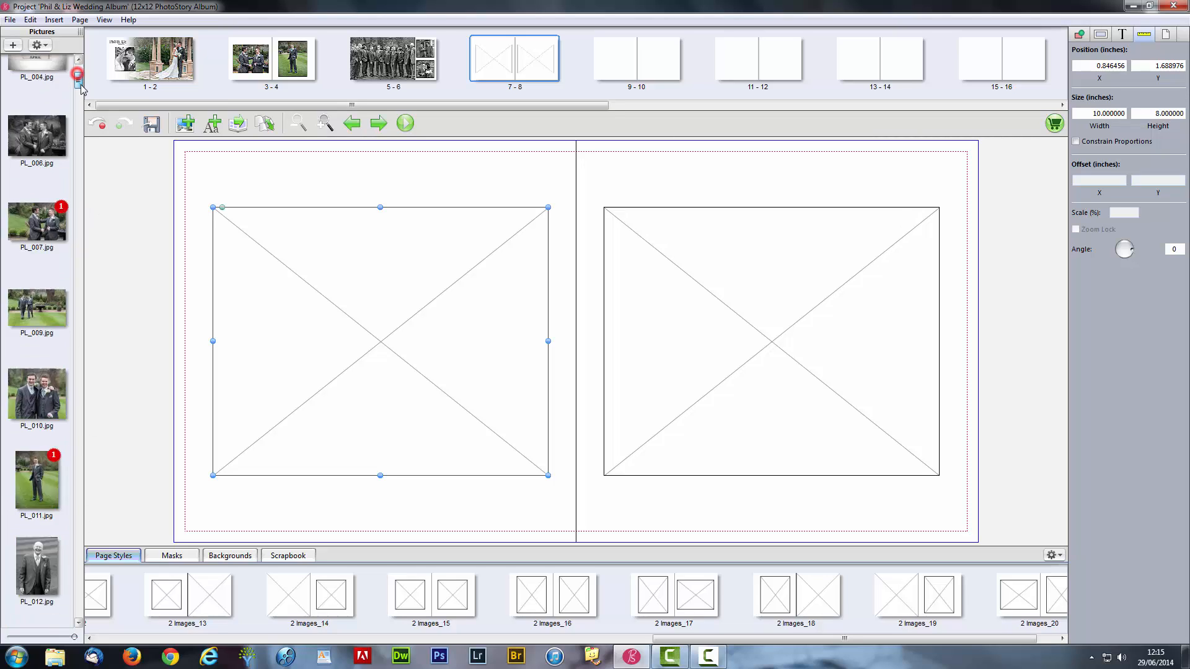
Place PL_032.jpg in the left page's picture box and move its crop frame up towards the top of the photo, about -0.10 inches Y offset.
{"action": "left_click_drag", "start_coordinate": [78, 77], "coordinate": [88, 133]}
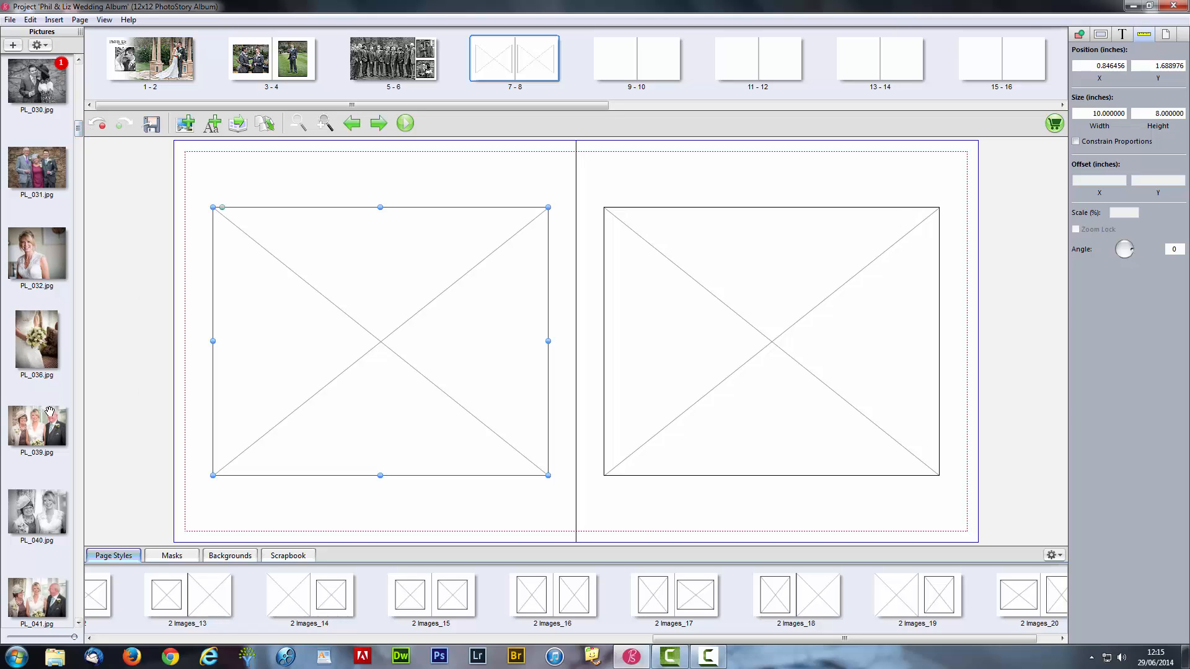
{"action": "left_click_drag", "start_coordinate": [42, 254], "coordinate": [382, 328]}
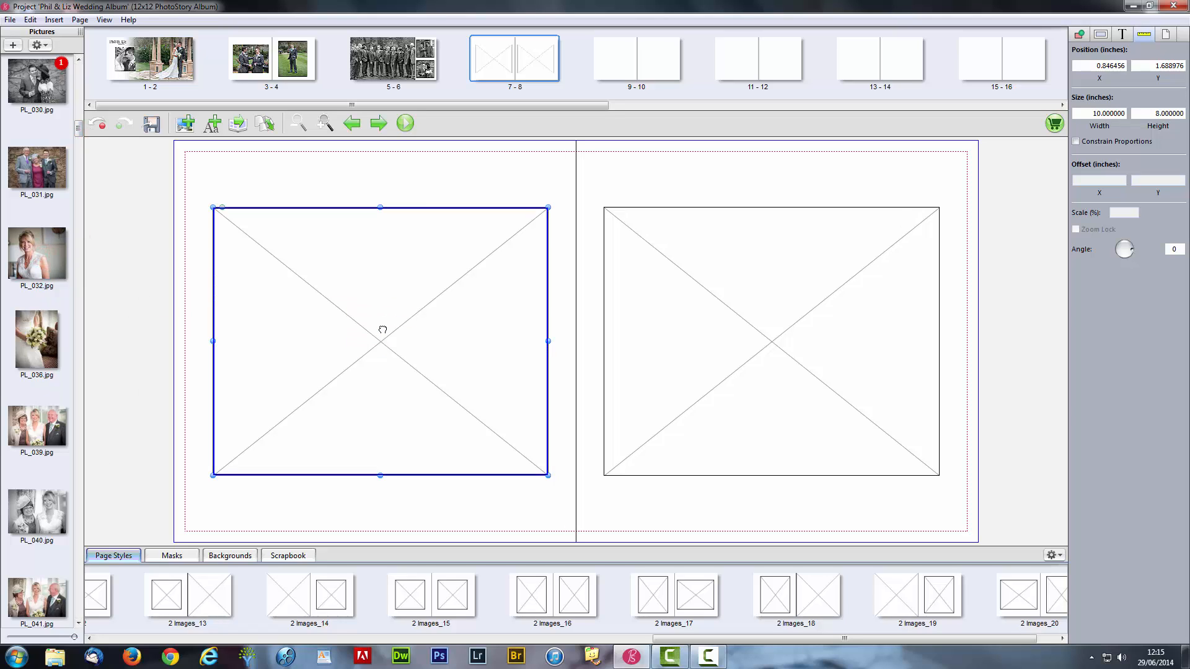
{"action": "double_click", "coordinate": [400, 295]}
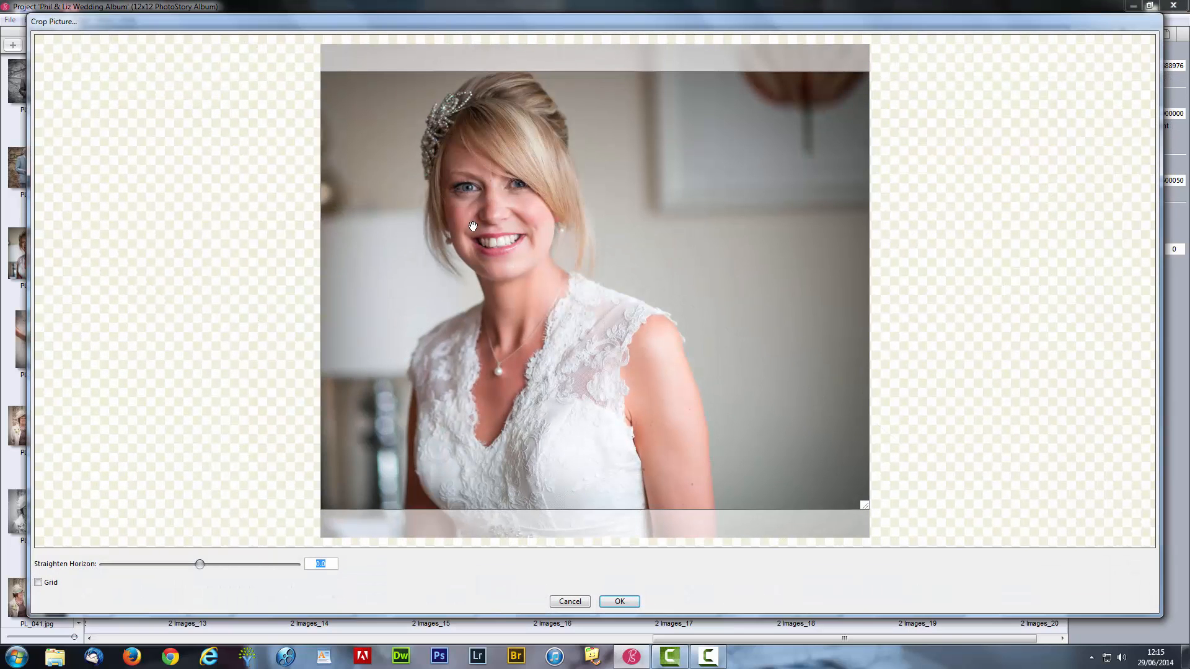
{"action": "left_click_drag", "start_coordinate": [473, 227], "coordinate": [473, 204]}
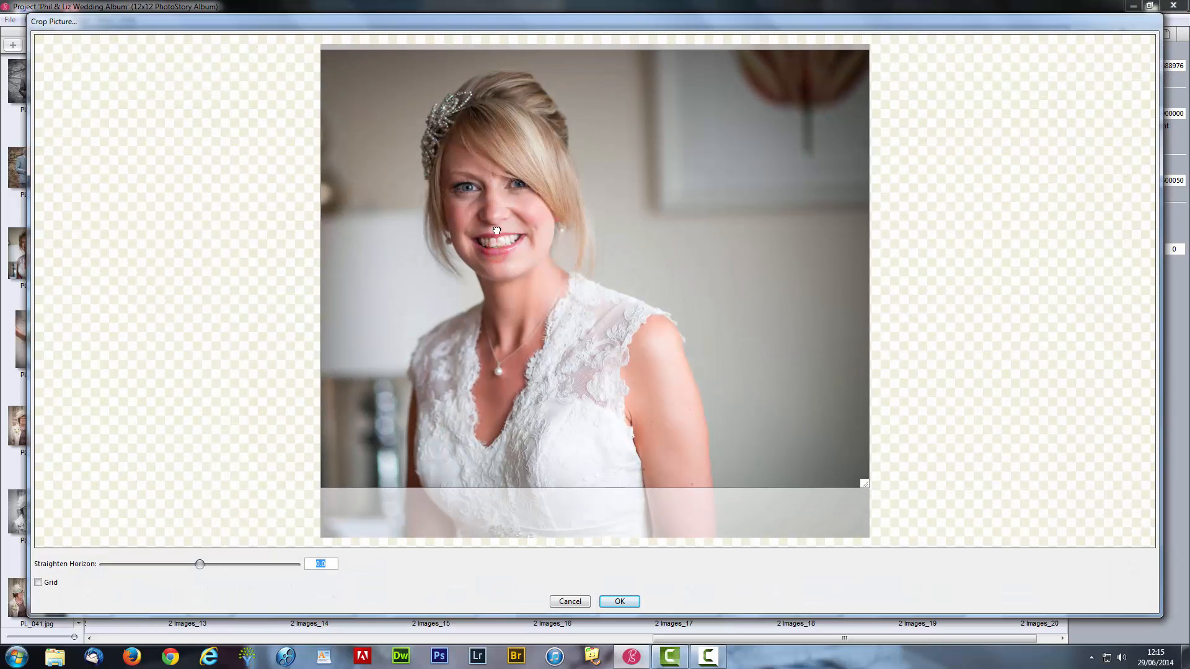
{"action": "left_click", "coordinate": [620, 602]}
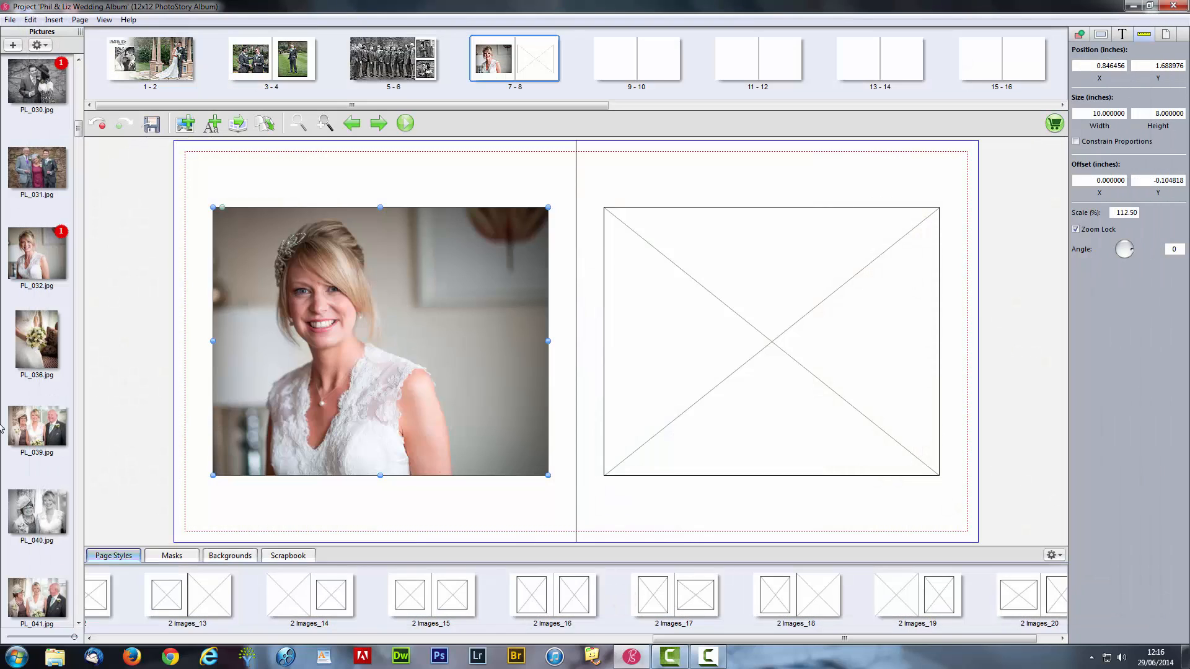
Preview PL_039.jpg at large size and place it in the right page's picture box.
{"action": "left_click", "coordinate": [785, 352]}
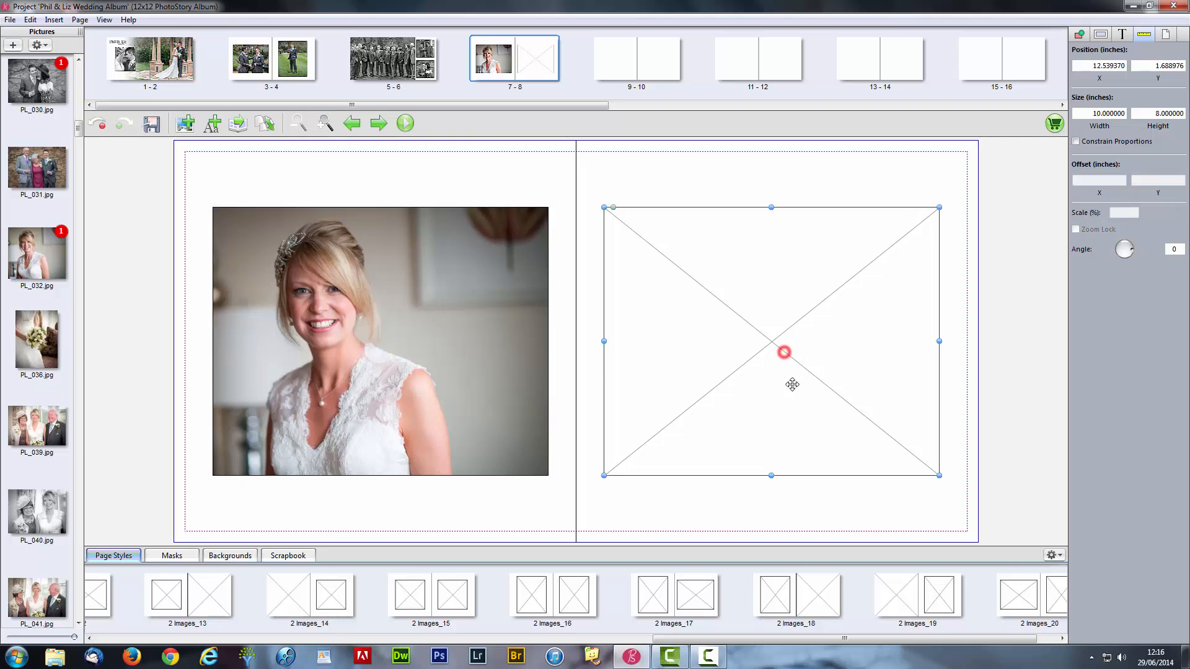
{"action": "double_click", "coordinate": [43, 420]}
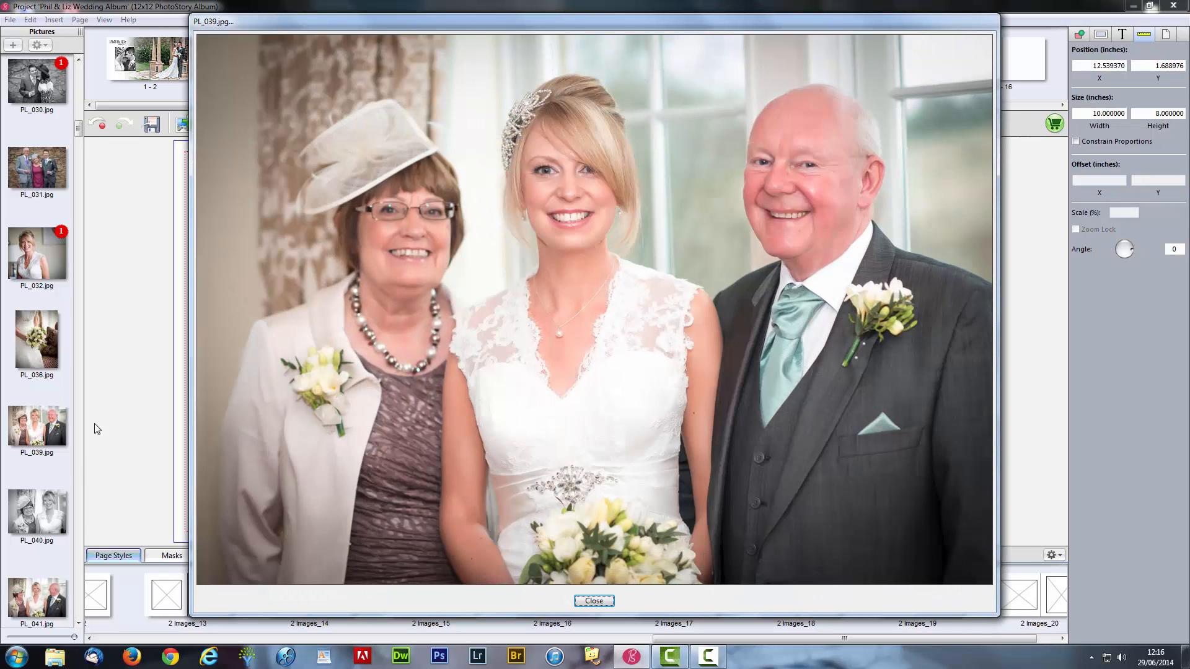
{"action": "left_click", "coordinate": [594, 601]}
{"action": "left_click_drag", "start_coordinate": [50, 421], "coordinate": [769, 316]}
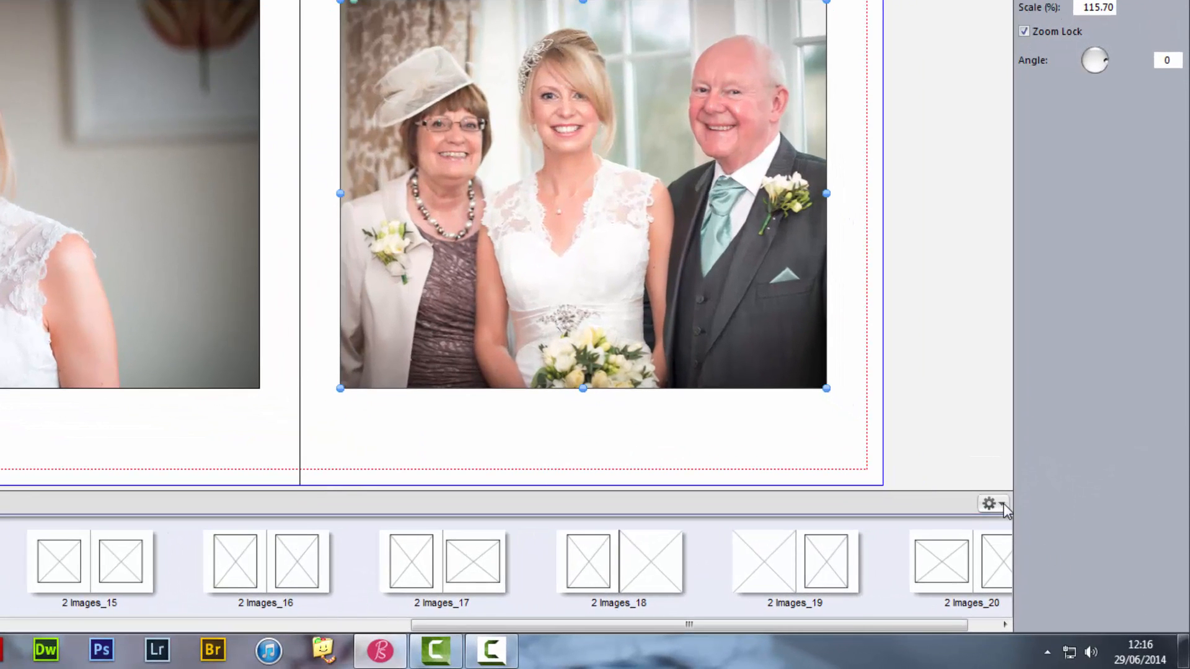
Set up the whole spread on pages 7-8 as a page style named "2 10x8s".
{"action": "left_click", "coordinate": [1003, 504]}
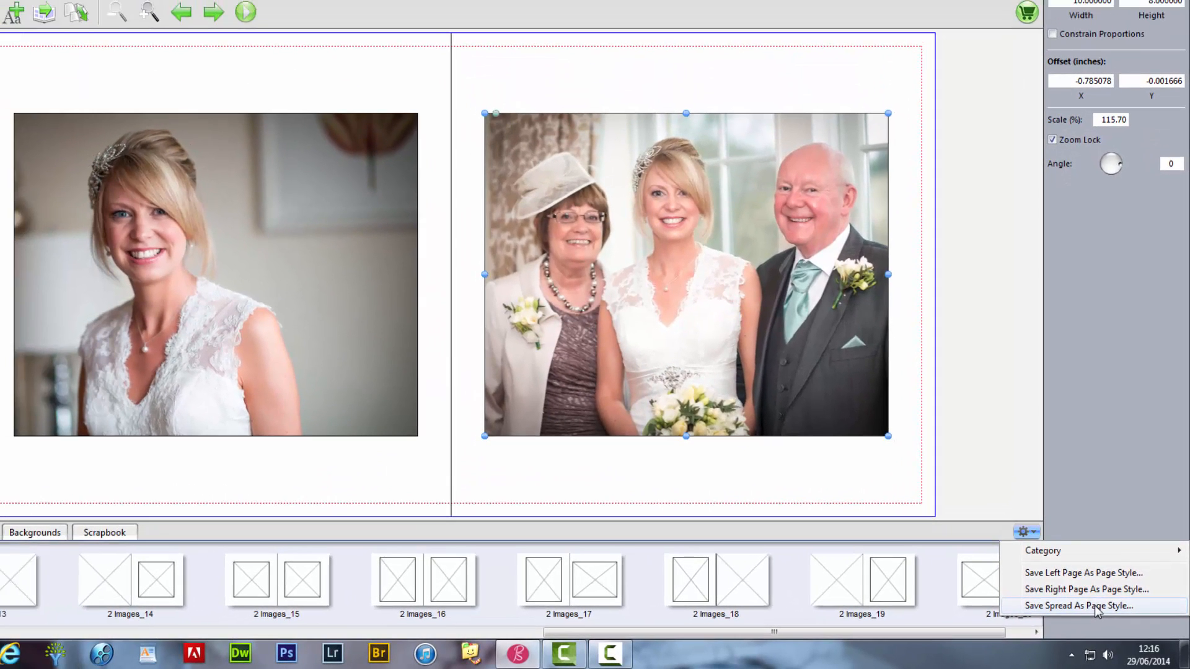
{"action": "left_click", "coordinate": [1097, 606]}
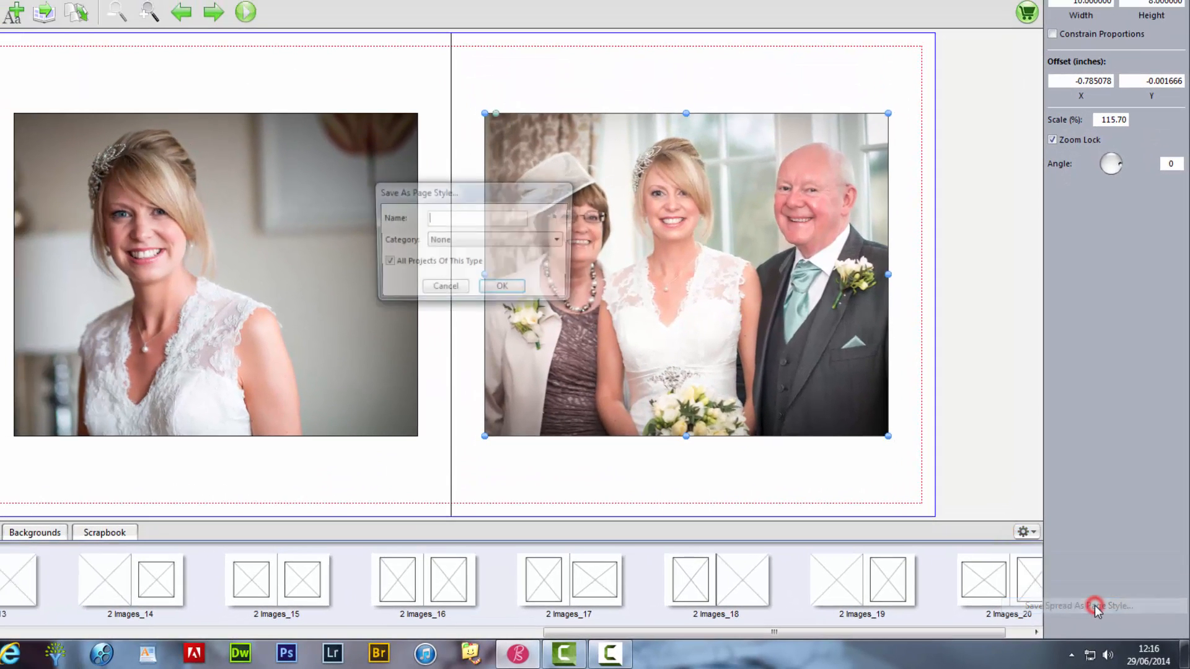
{"action": "left_click", "coordinate": [467, 217]}
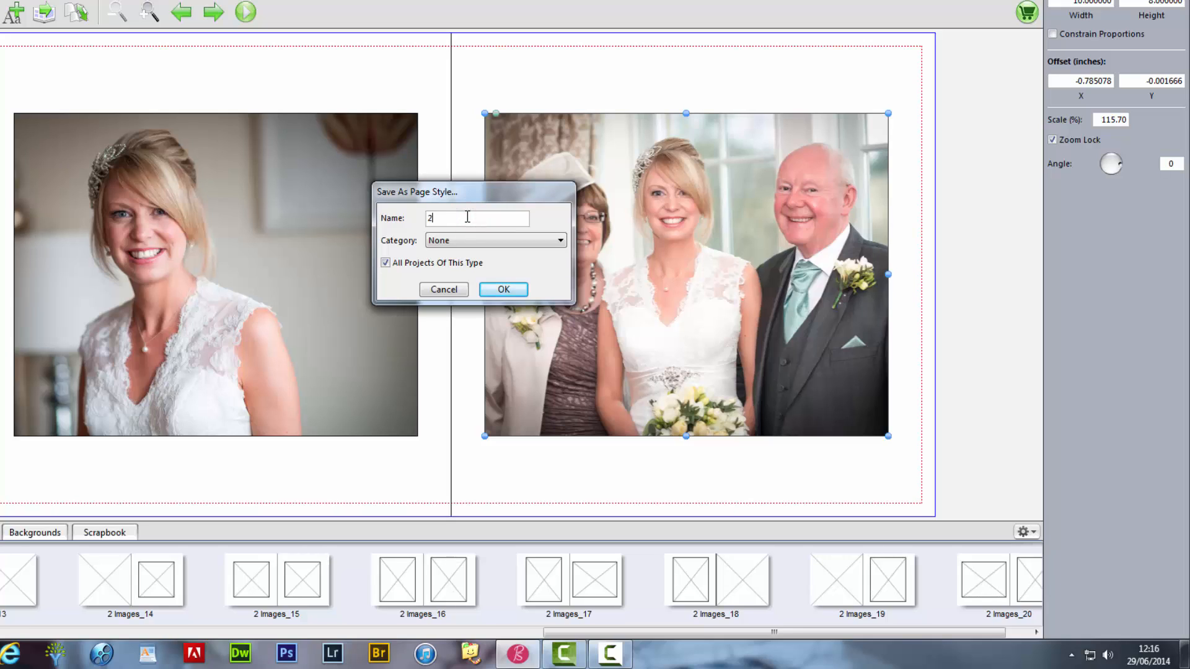
{"action": "type", "text": "2 10x8s"}
Create a new category named with the owner's first name plus "Templates" and save the page style in it for all projects of this type.
{"action": "left_click", "coordinate": [549, 240]}
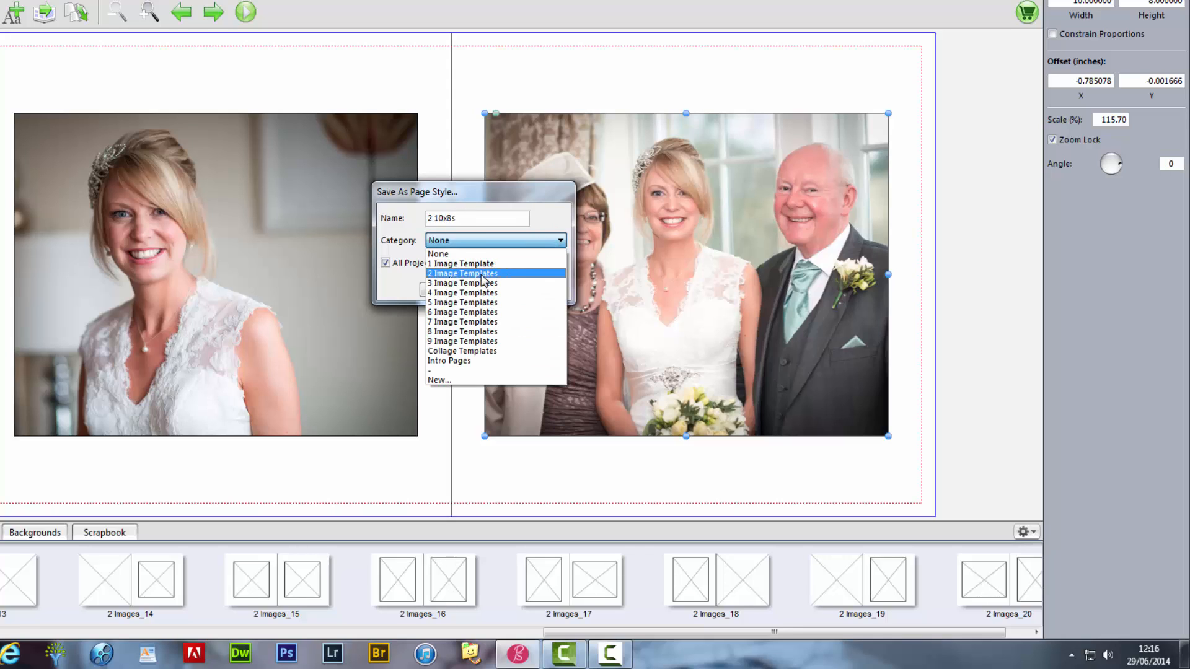
{"action": "left_click", "coordinate": [446, 380]}
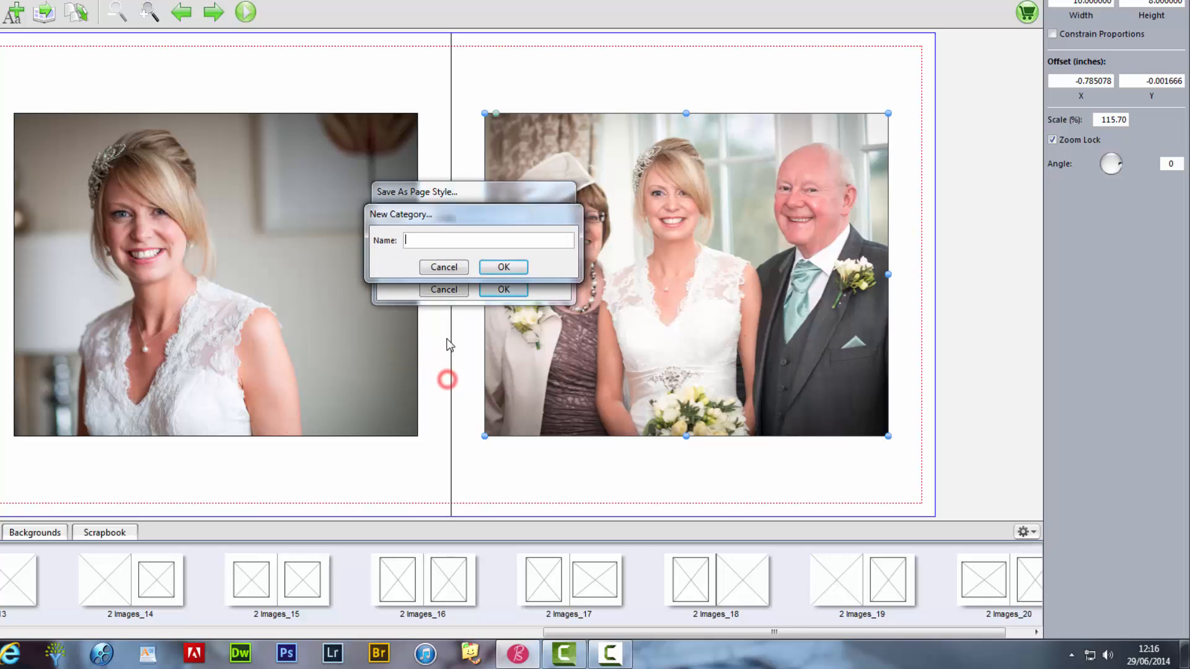
{"action": "left_click", "coordinate": [440, 240]}
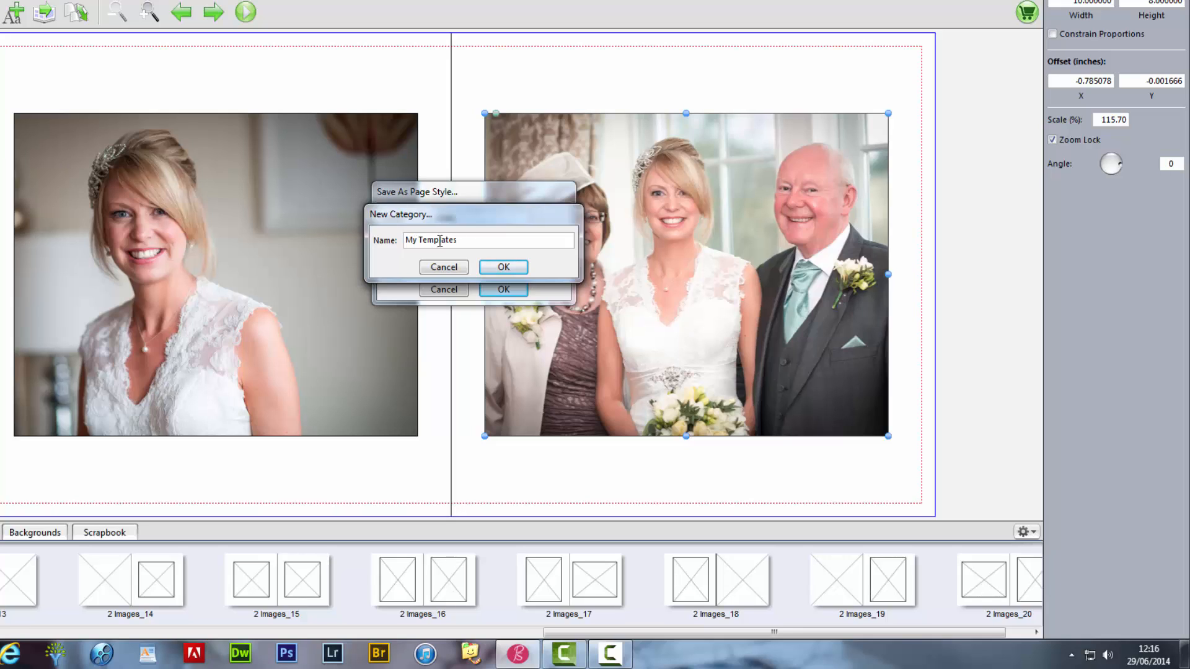
{"action": "key", "text": "BackSpace"}
{"action": "key", "text": "BackSpace"}
{"action": "key", "text": "BackSpace"}
{"action": "key", "text": "BackSpace"}
{"action": "key", "text": "BackSpace"}
{"action": "type", "text": "Daves Templ"}
{"action": "left_click", "coordinate": [504, 267]}
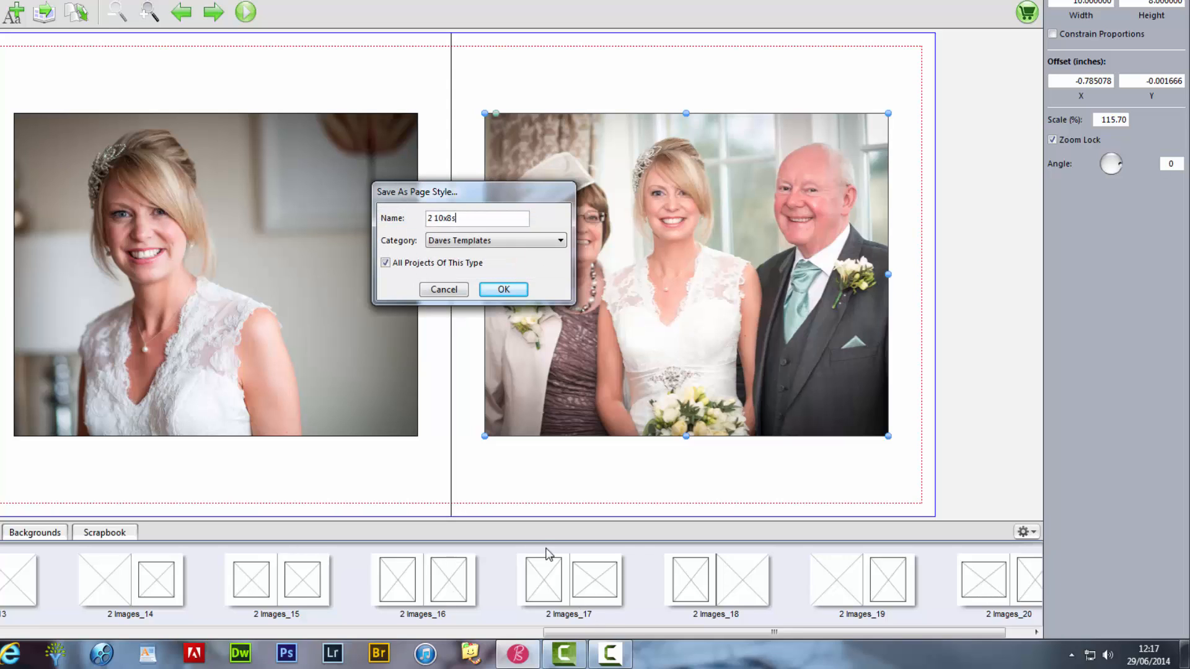
{"action": "left_click", "coordinate": [504, 290]}
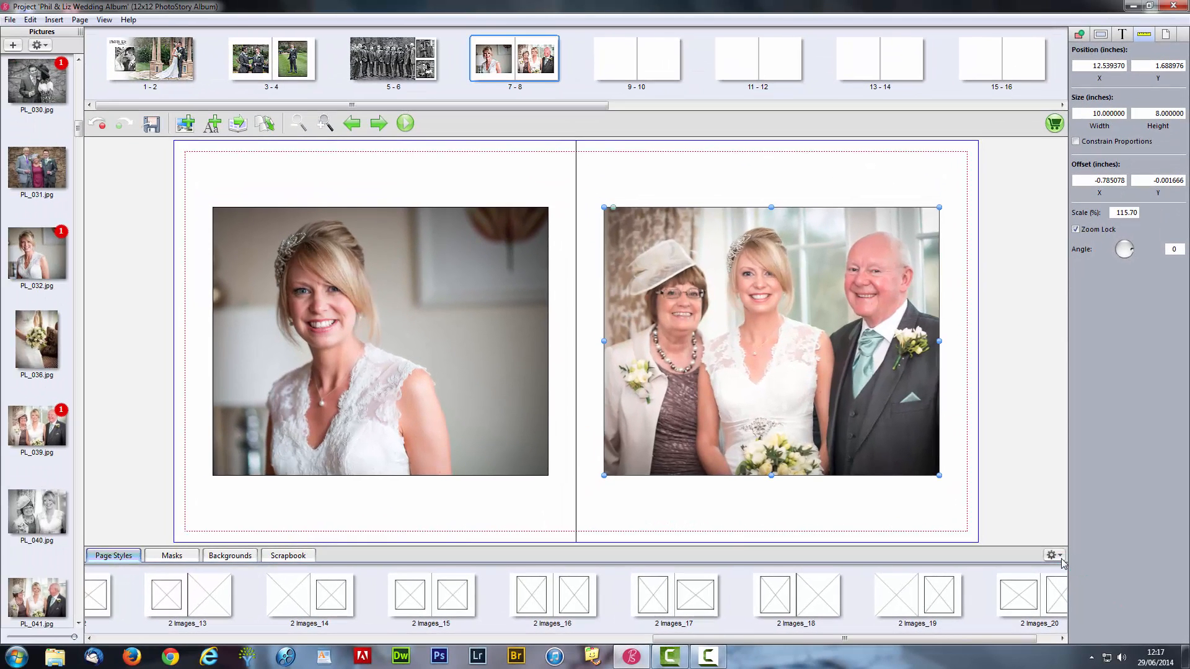
Apply the "2 10x8s" page style from the owner's custom templates category to the blank spread on pages 9-10.
{"action": "scroll", "coordinate": [981, 643], "scroll_direction": "right", "scroll_amount": 2}
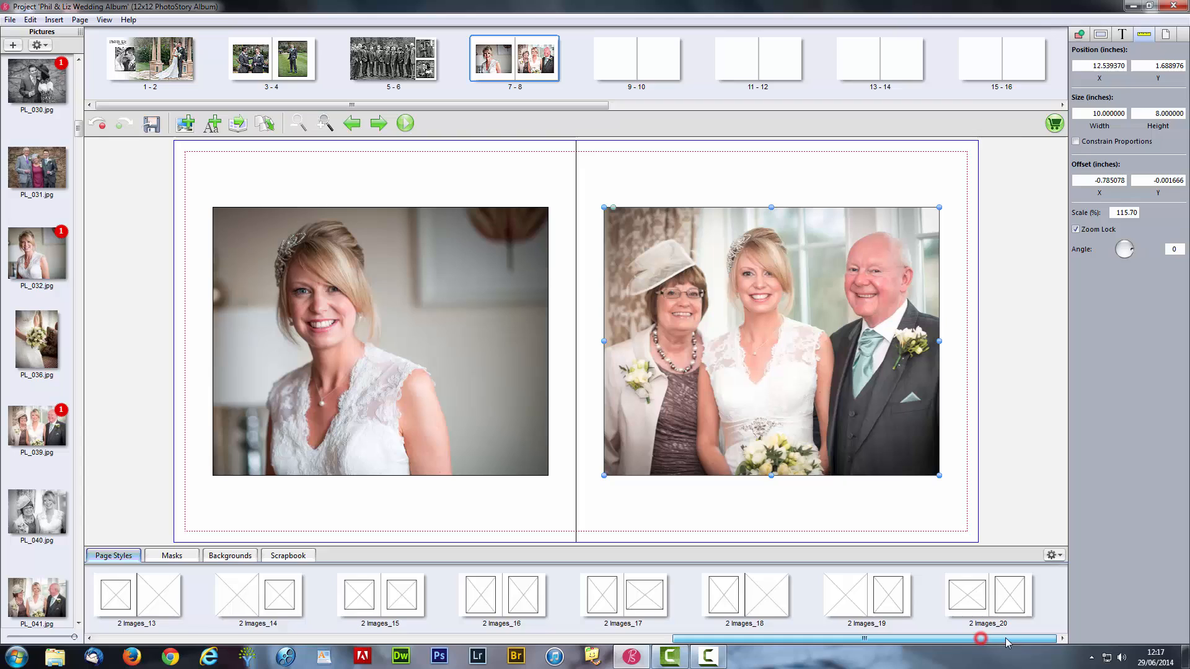
{"action": "left_click", "coordinate": [1052, 555]}
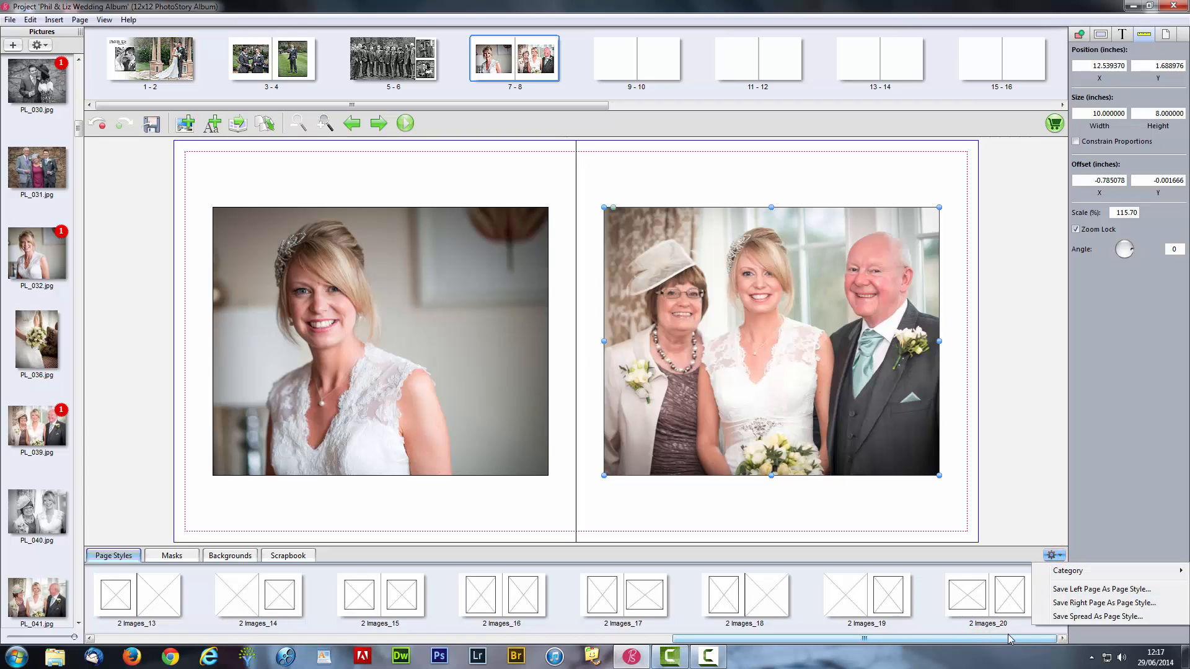
{"action": "left_click", "coordinate": [625, 74]}
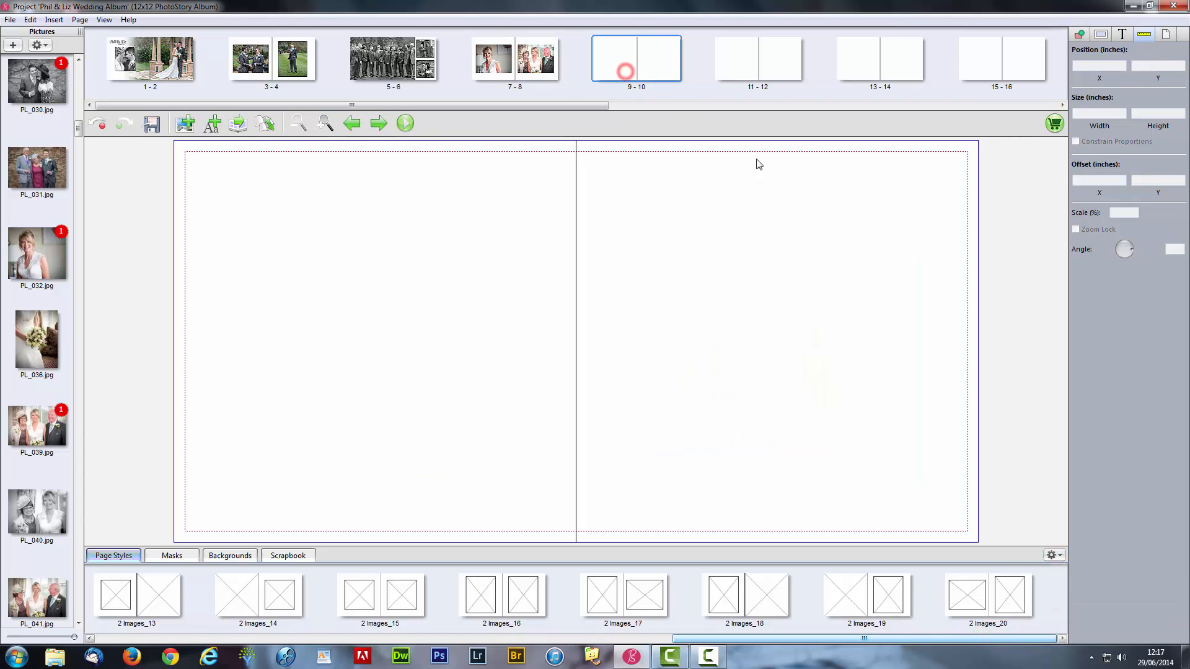
{"action": "left_click", "coordinate": [1060, 554]}
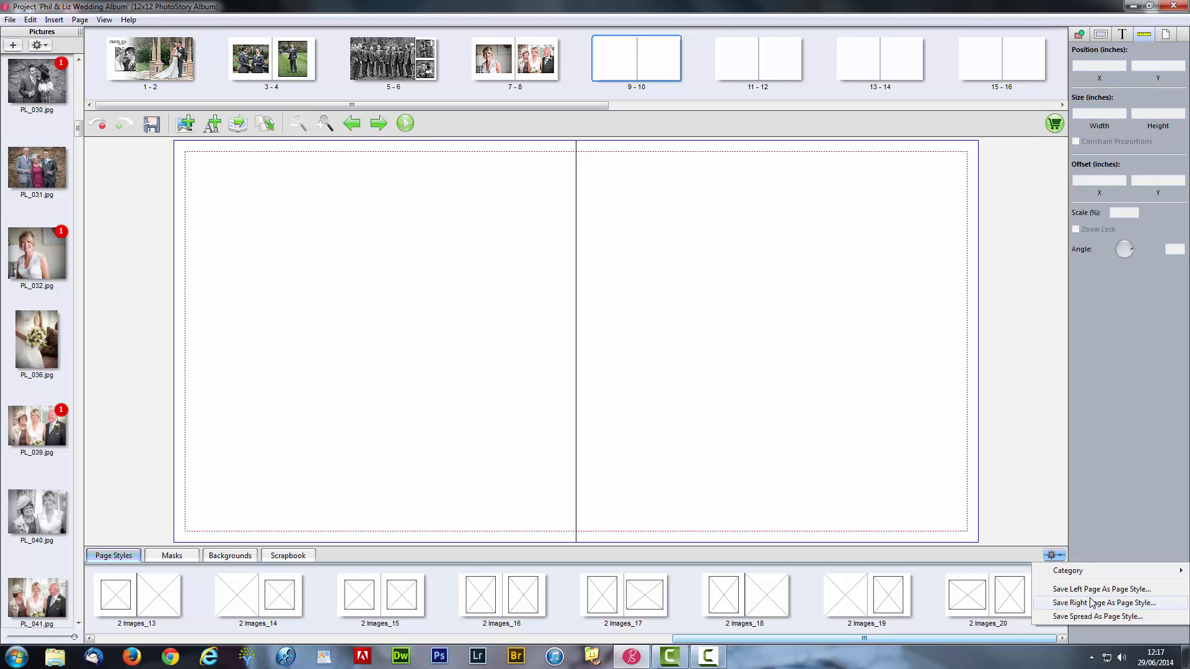
{"action": "mouse_move", "coordinate": [1048, 570]}
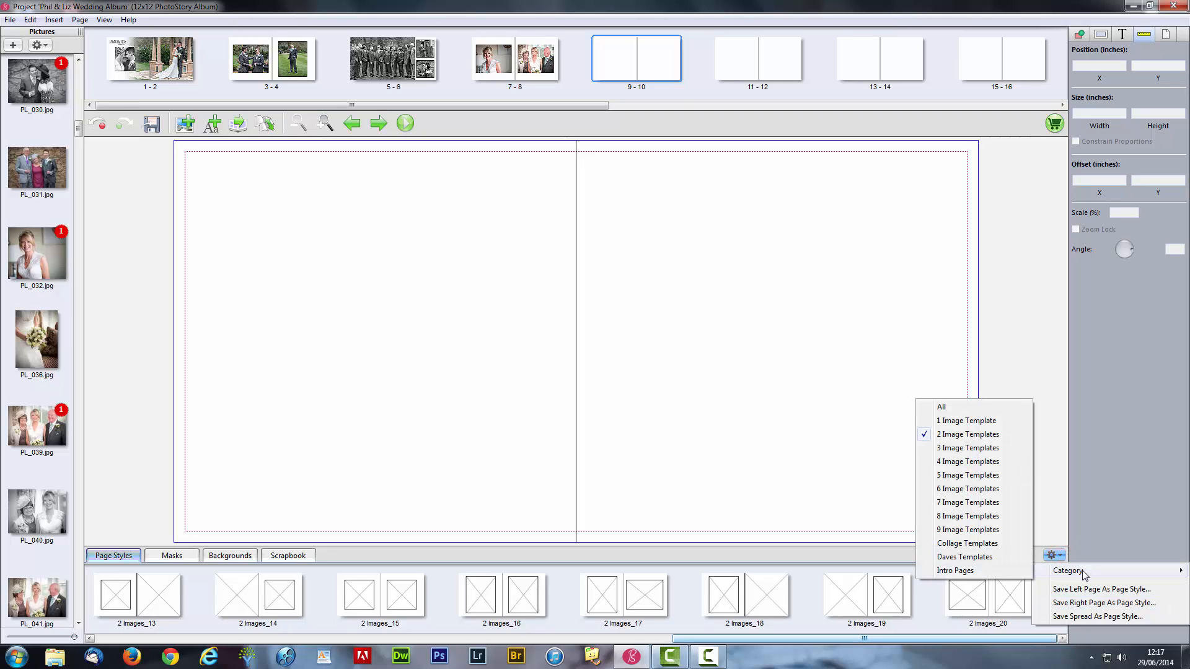
{"action": "left_click", "coordinate": [965, 557]}
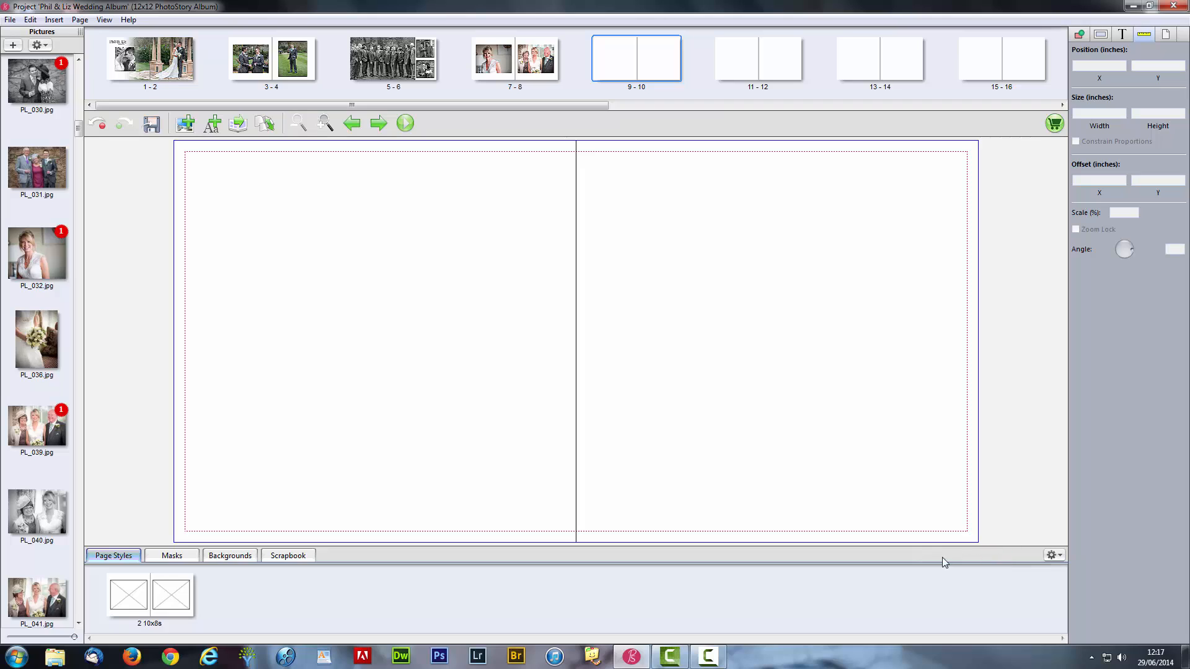
{"action": "left_click_drag", "start_coordinate": [179, 606], "coordinate": [616, 406]}
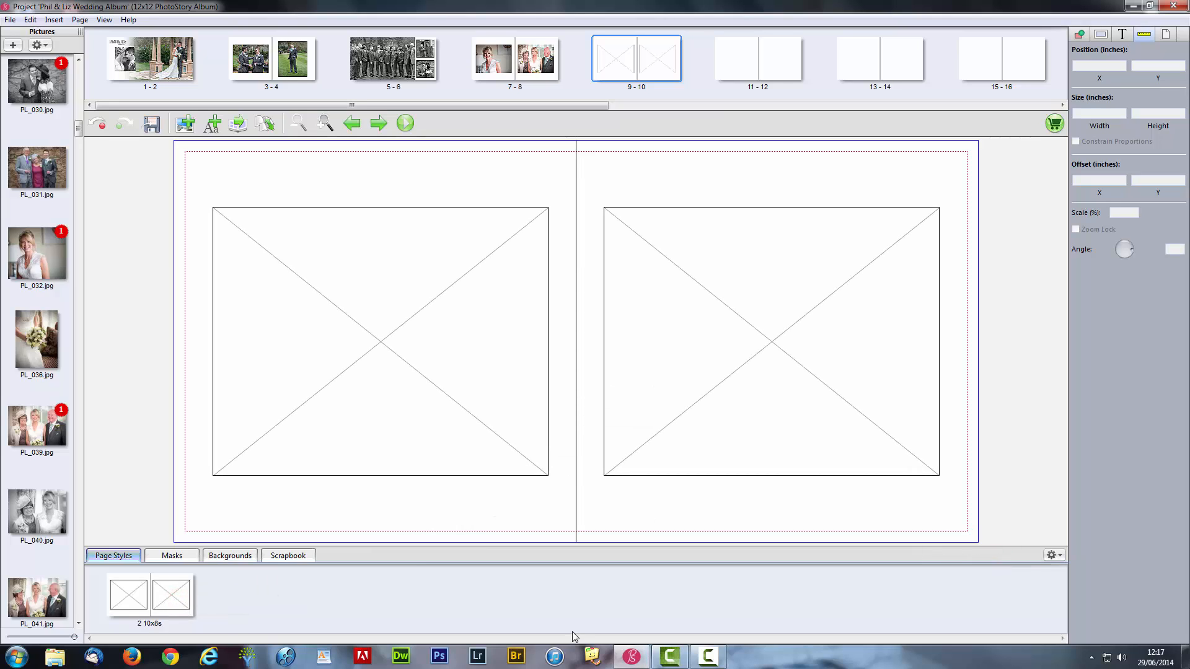